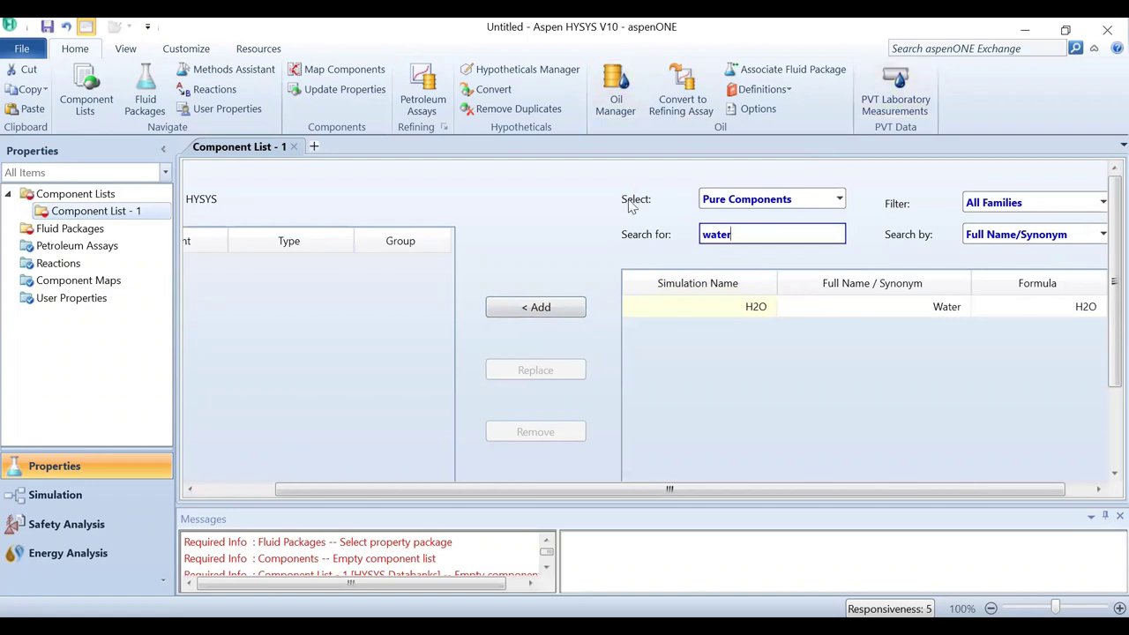
# Add the pure component water (H2O) to Component List - 1
pyautogui.click(685, 305)
pyautogui.click(570, 309)
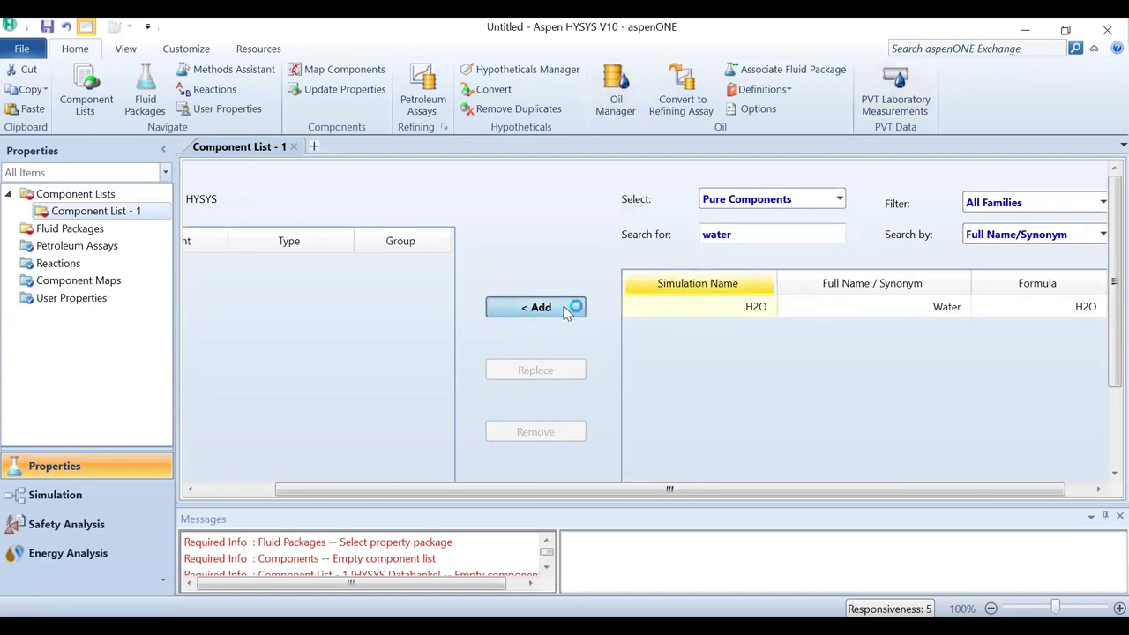
# Create a new fluid package for Component List - 1 with the ASME Steam property package
pyautogui.click(77, 230)
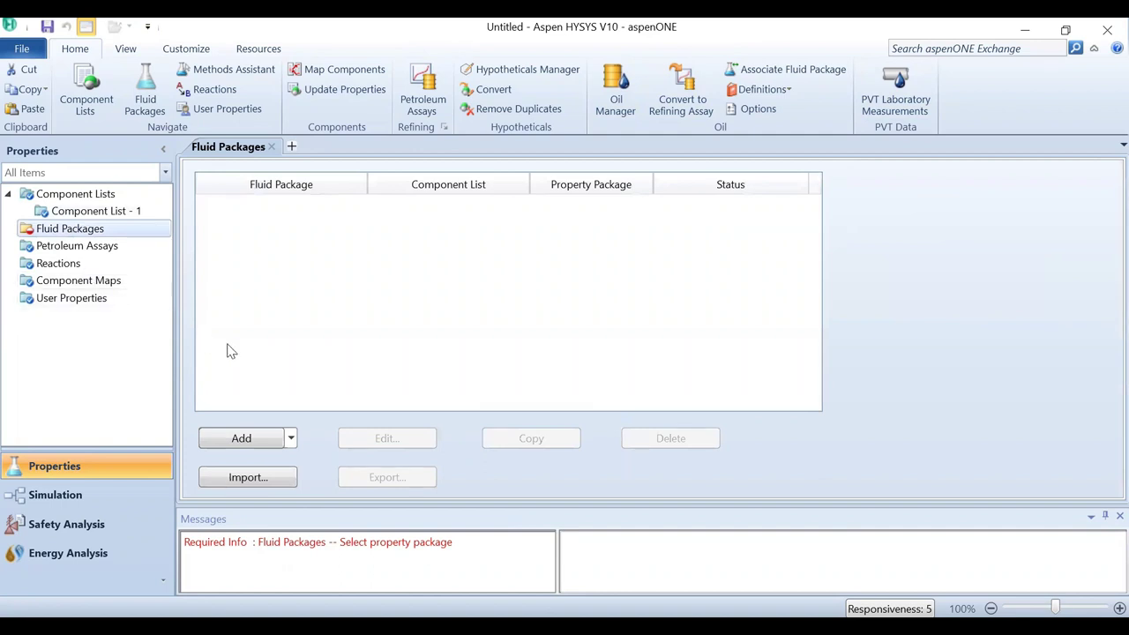
pyautogui.click(243, 438)
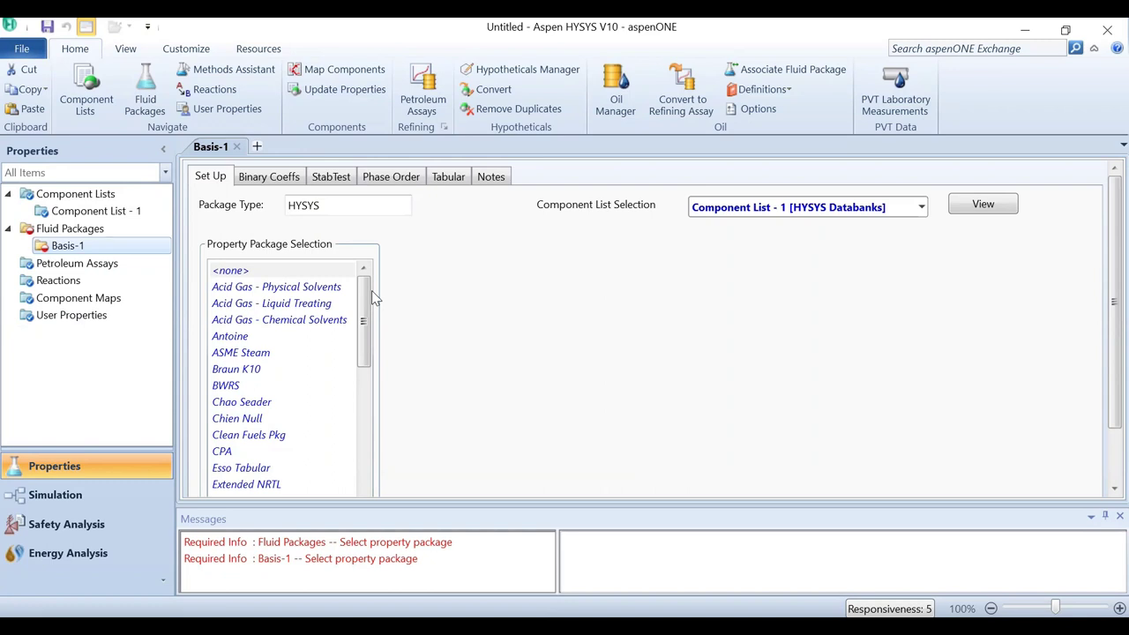
pyautogui.click(232, 354)
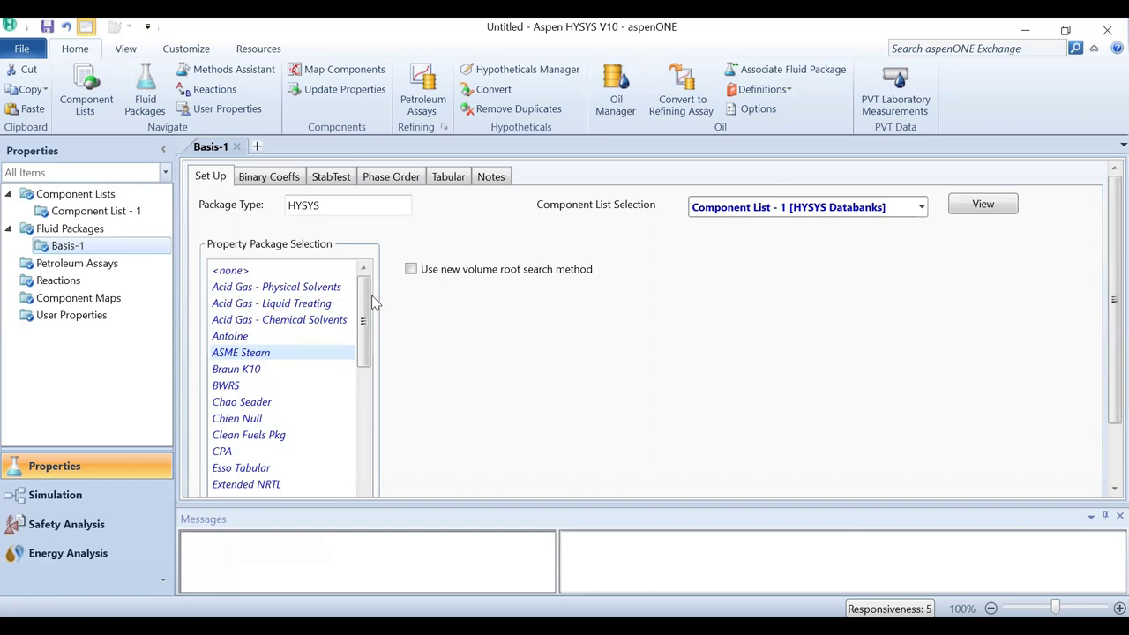
# Try the NBS Steam and Peng-Robinson property packages and return the selection to ASME Steam
pyautogui.moveTo(361, 307); pyautogui.dragTo(359, 390)
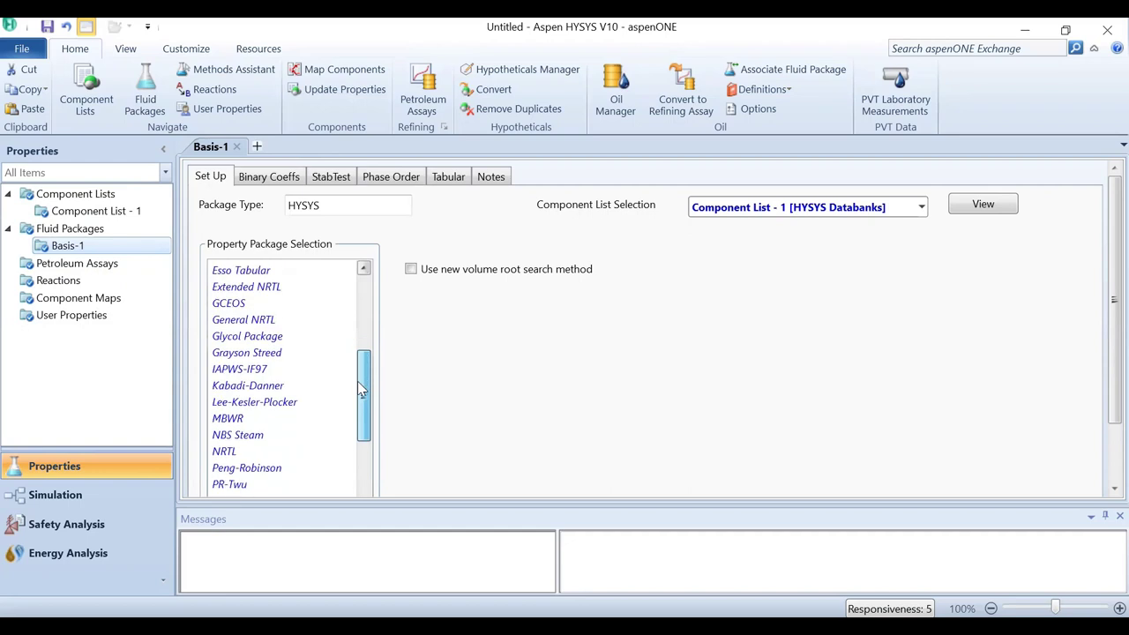
pyautogui.click(254, 438)
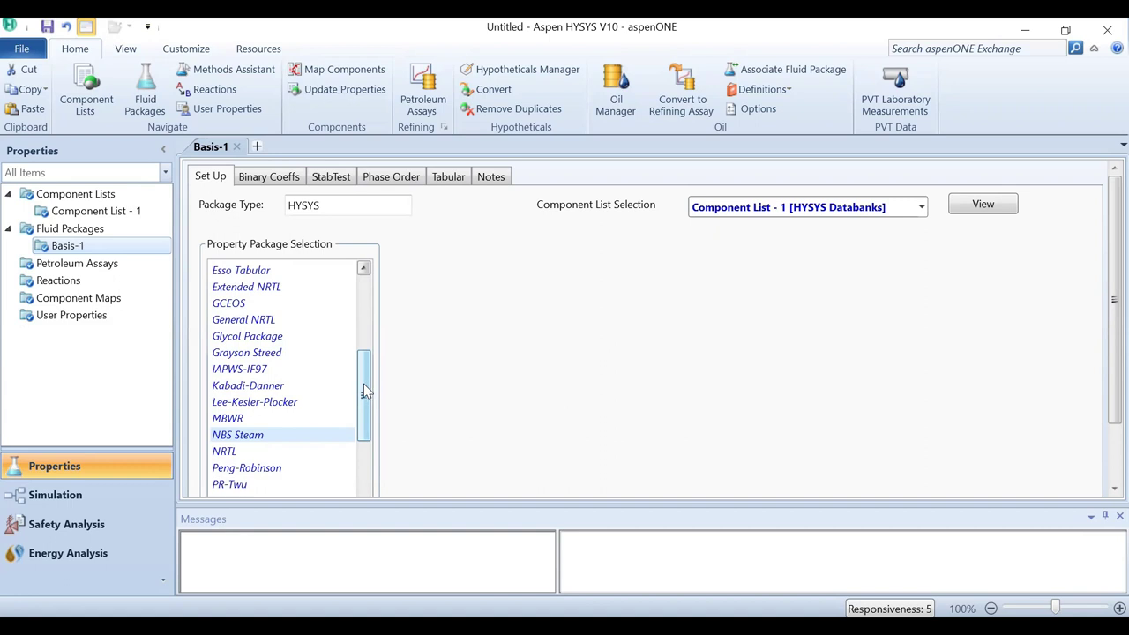
pyautogui.moveTo(363, 387); pyautogui.dragTo(363, 407)
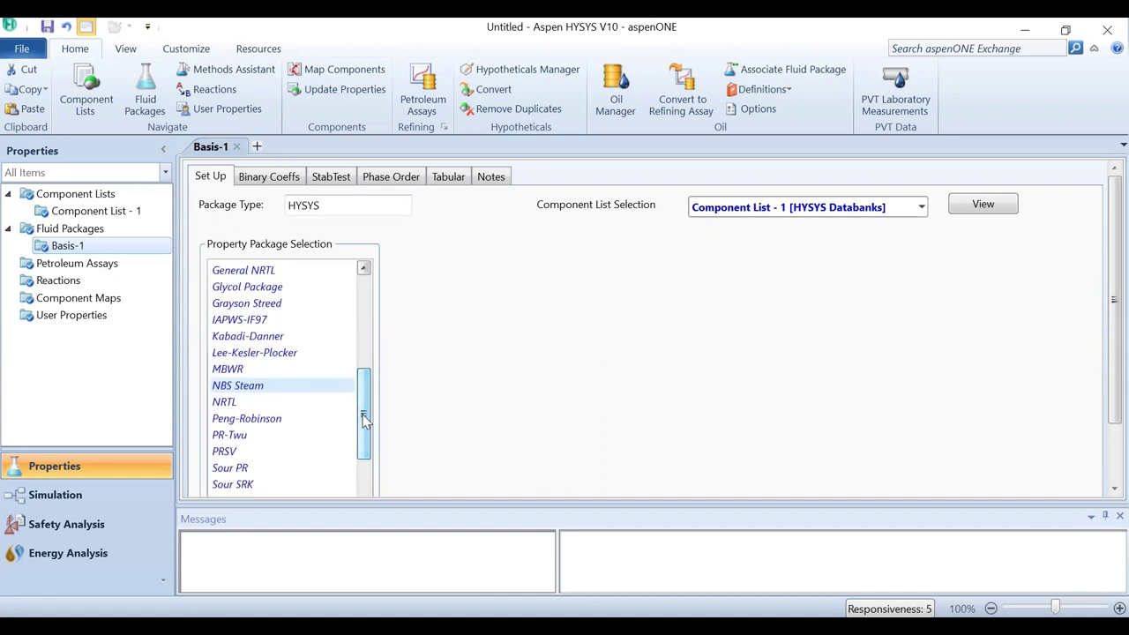
pyautogui.click(291, 419)
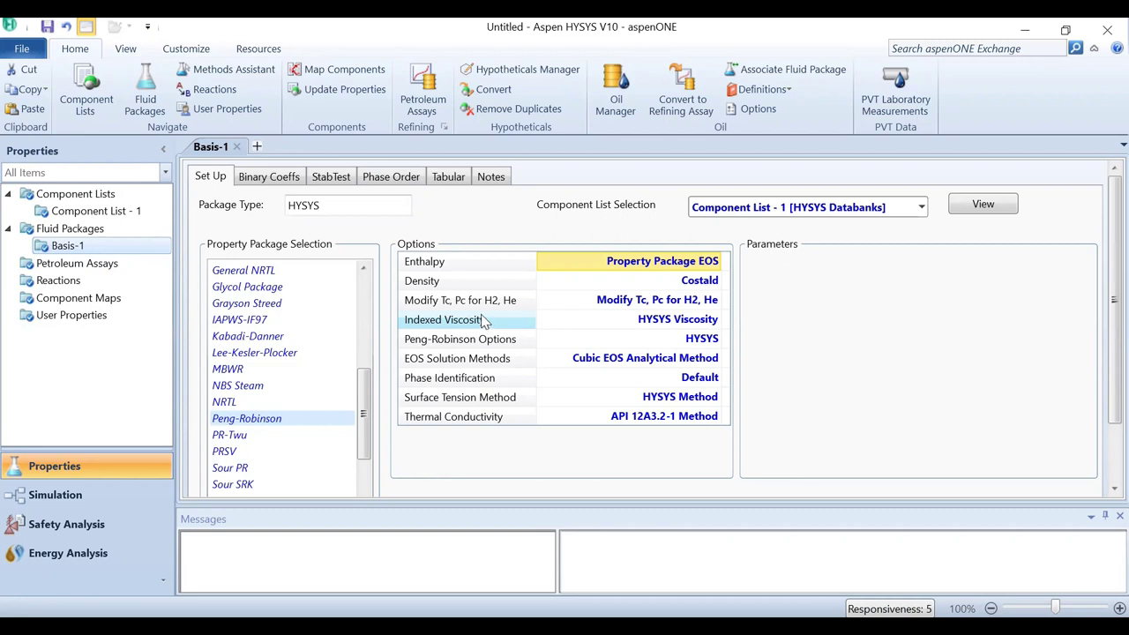
pyautogui.moveTo(362, 407); pyautogui.dragTo(363, 319)
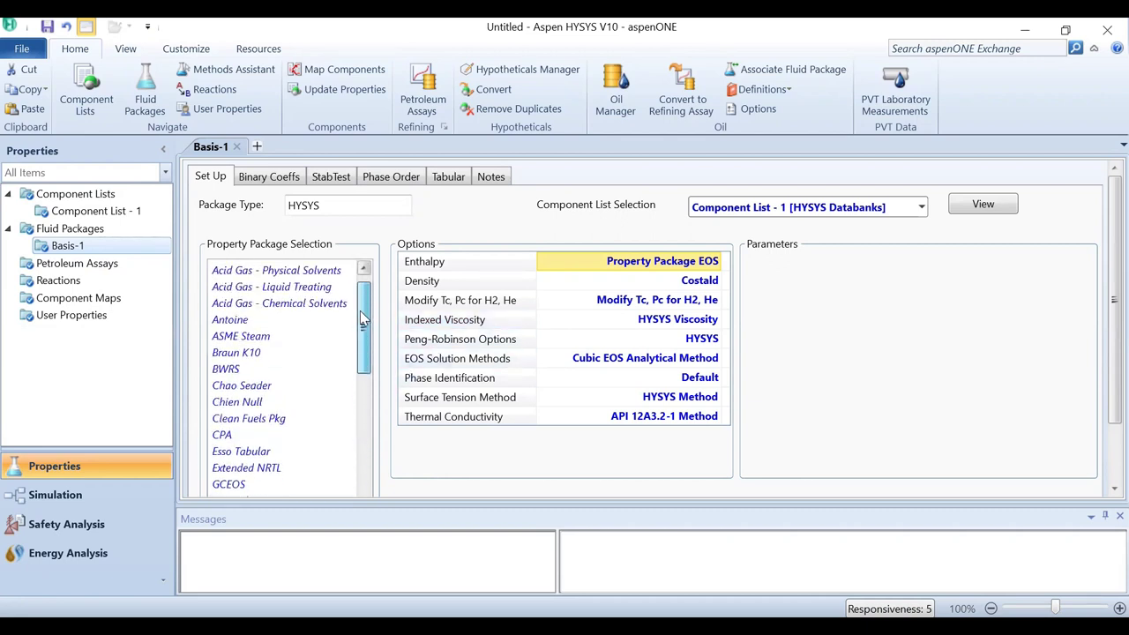
pyautogui.click(275, 336)
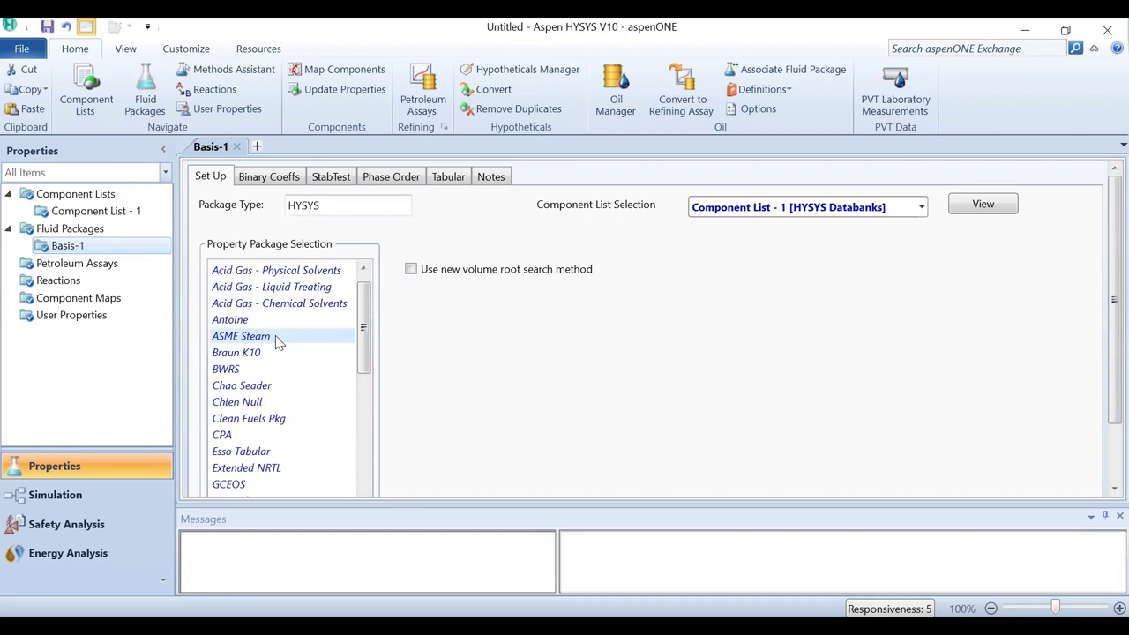
# Switch to the simulation environment and place a pipe segment on the main flowsheet
pyautogui.click(79, 495)
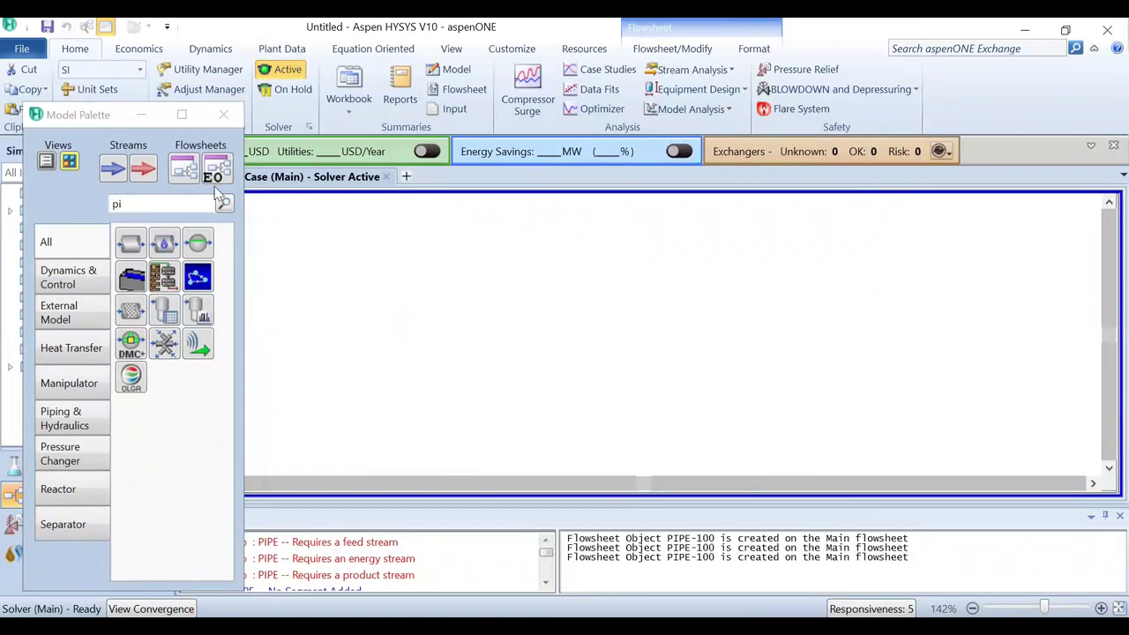
pyautogui.click(154, 205)
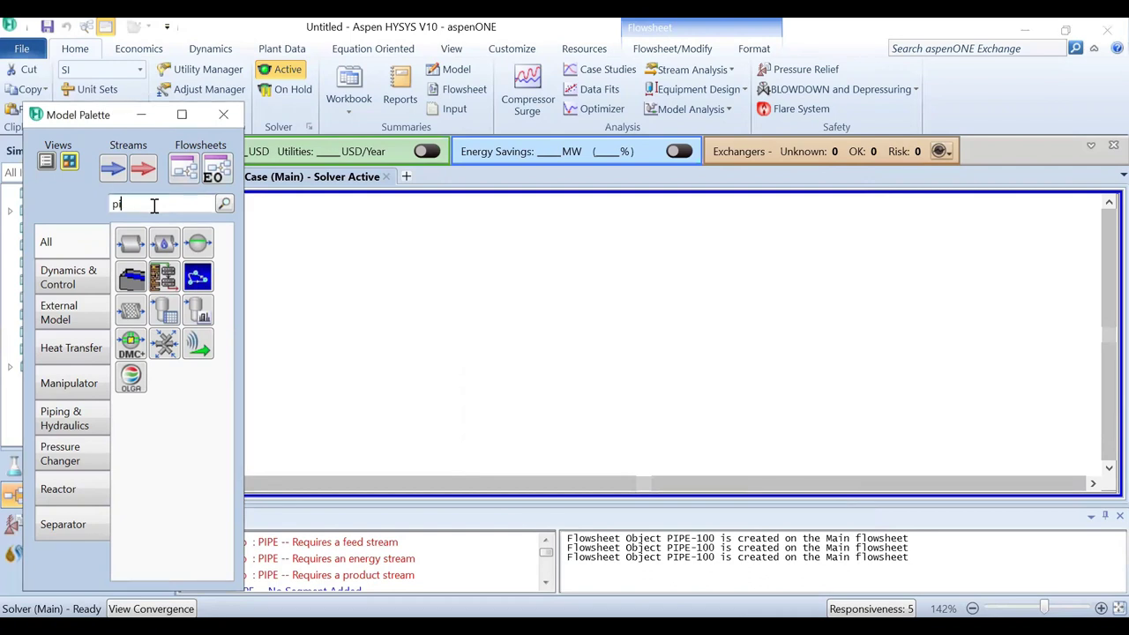
pyautogui.click(128, 245)
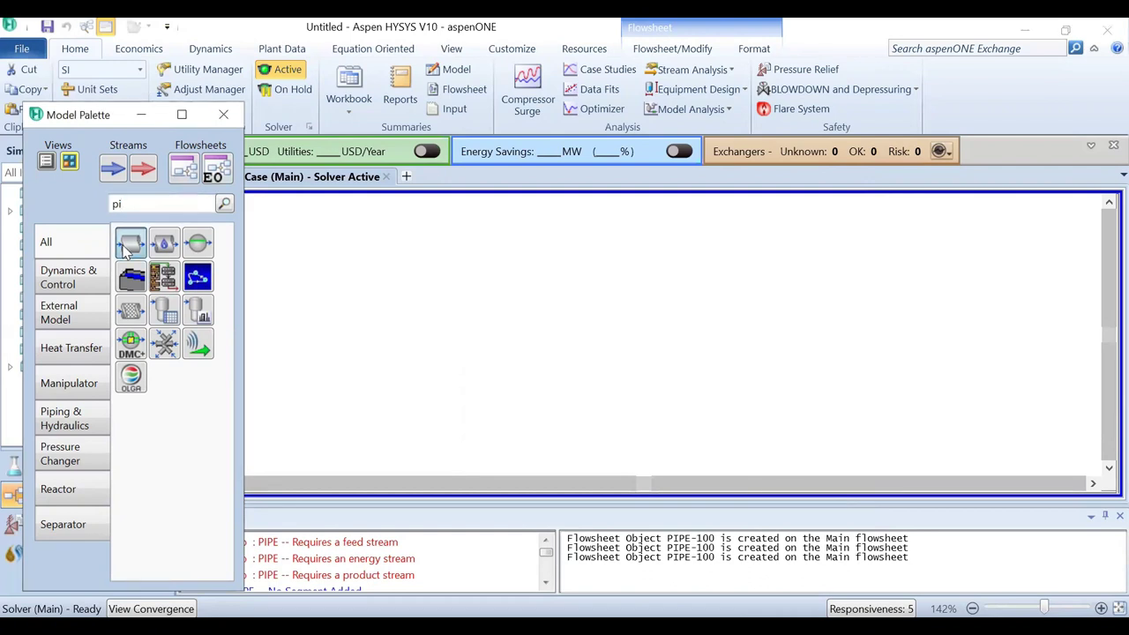
pyautogui.moveTo(126, 251); pyautogui.dragTo(677, 324)
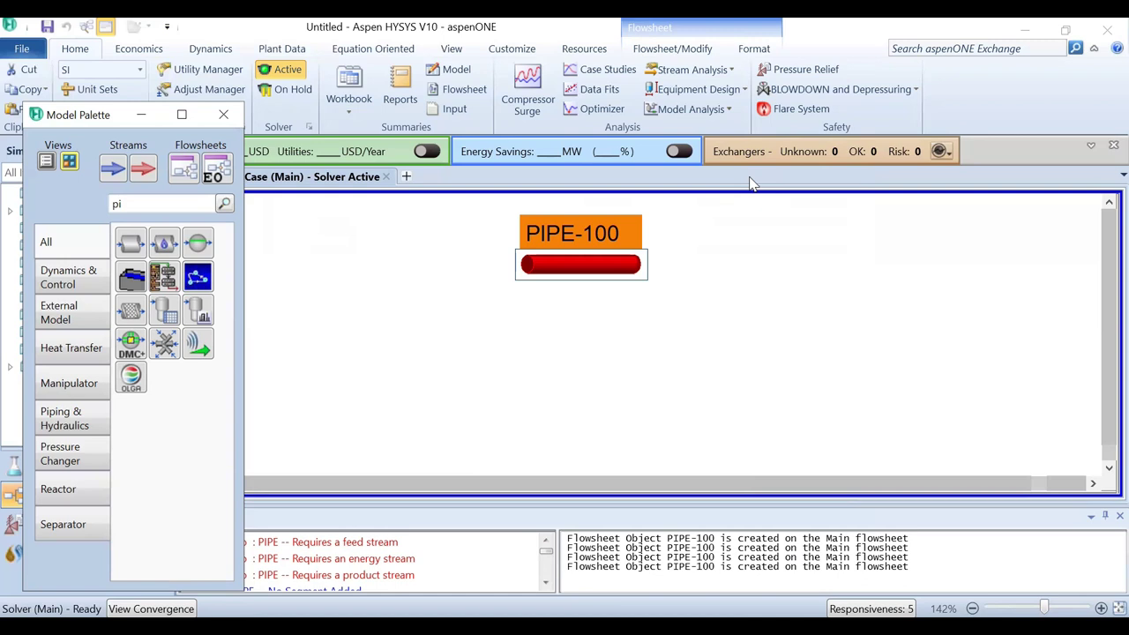
# Open the pipe segment's properties and connect a new inlet stream IN and outlet stream OUT
pyautogui.doubleClick(597, 267)
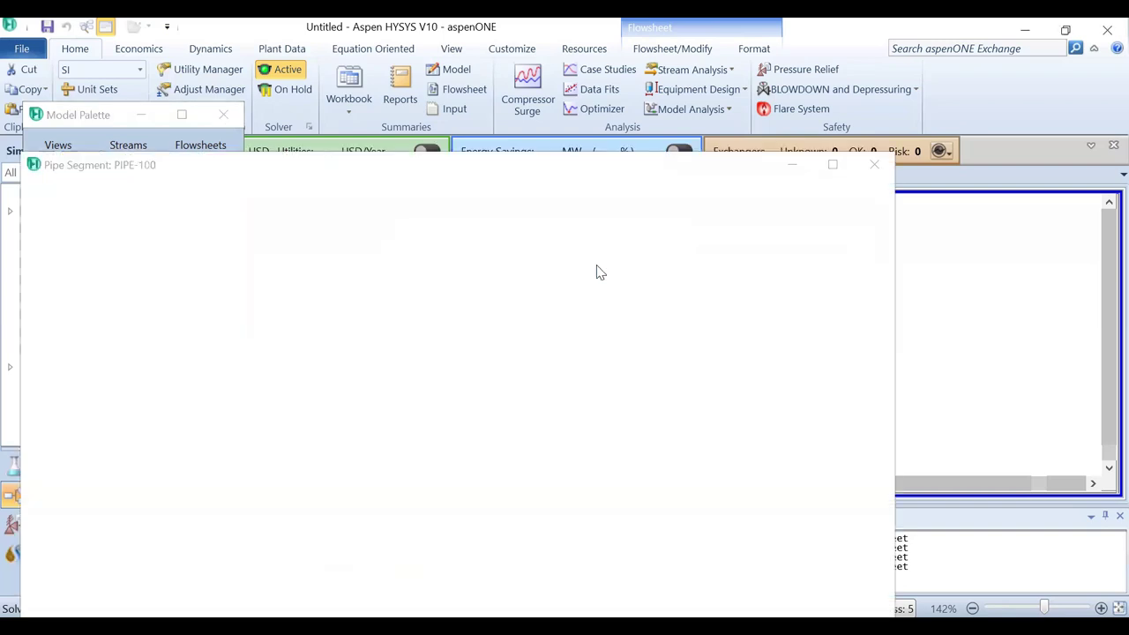
pyautogui.doubleClick(593, 168)
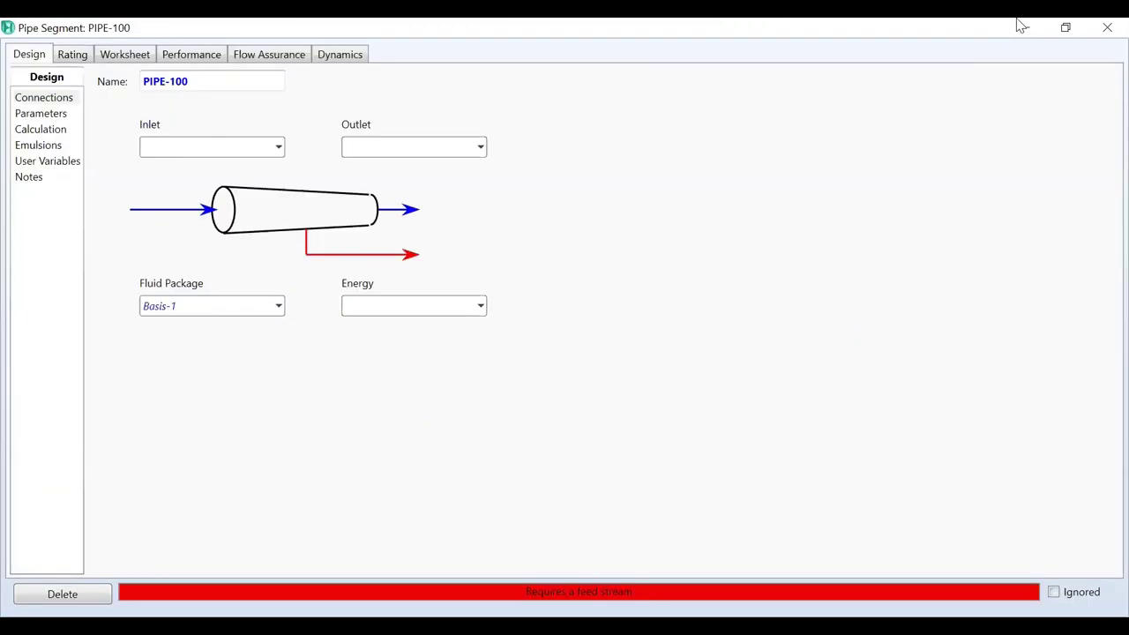
pyautogui.click(1066, 29)
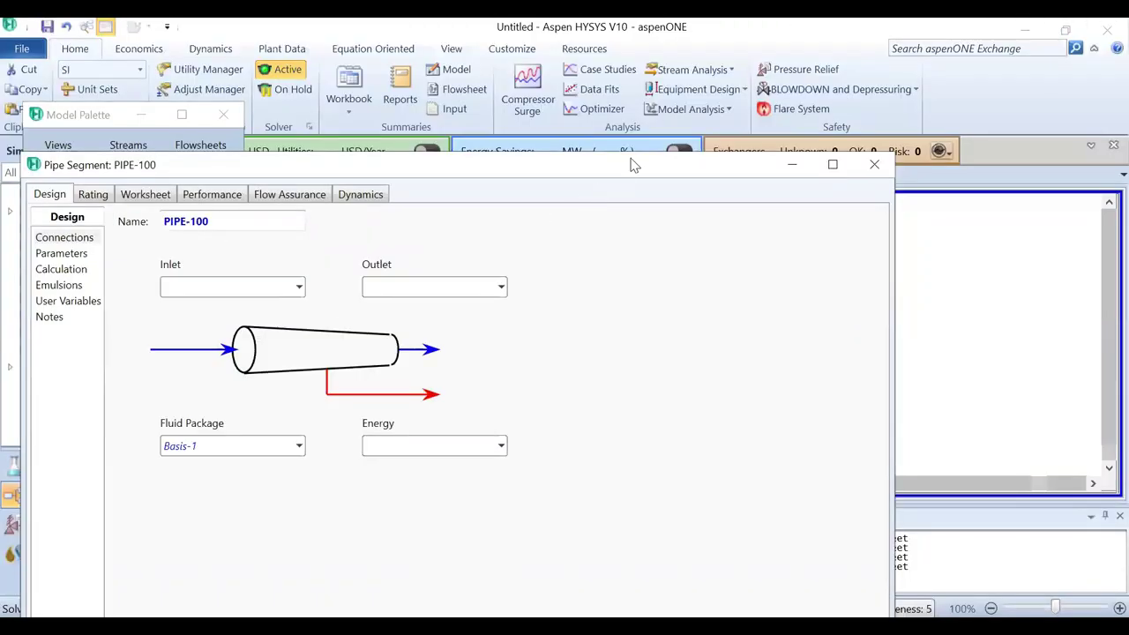
pyautogui.moveTo(631, 165); pyautogui.dragTo(740, 59)
pyautogui.write('IN')
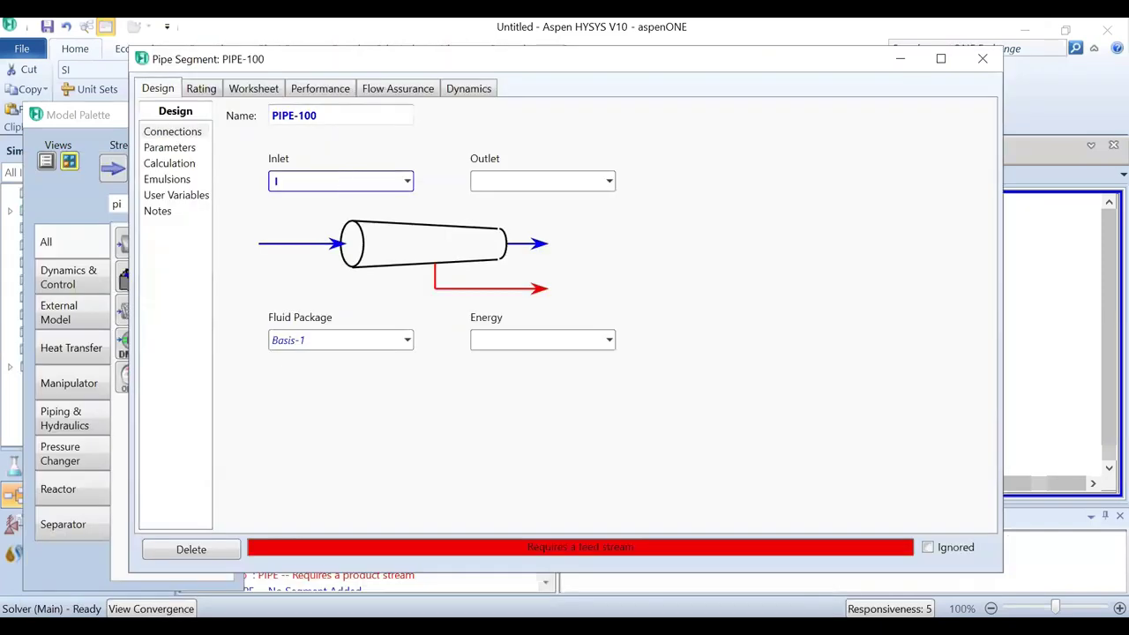
pyautogui.click(541, 180)
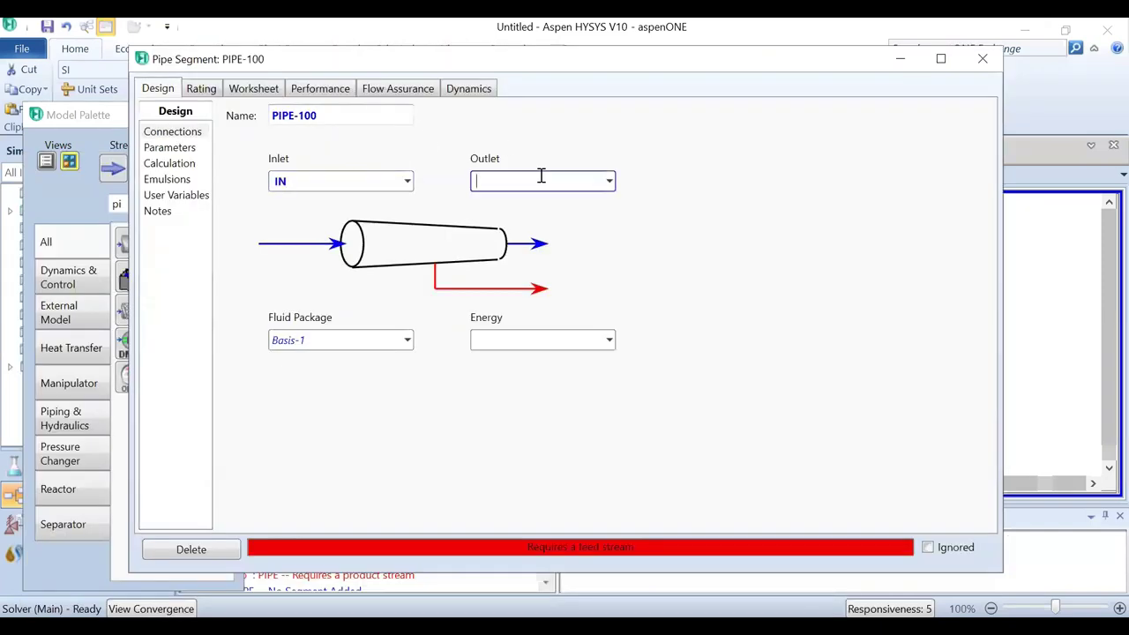
pyautogui.write('OUT')
pyautogui.press('Return')
# Assign a new energy stream Q1 to the pipe segment and close its properties
pyautogui.click(518, 346)
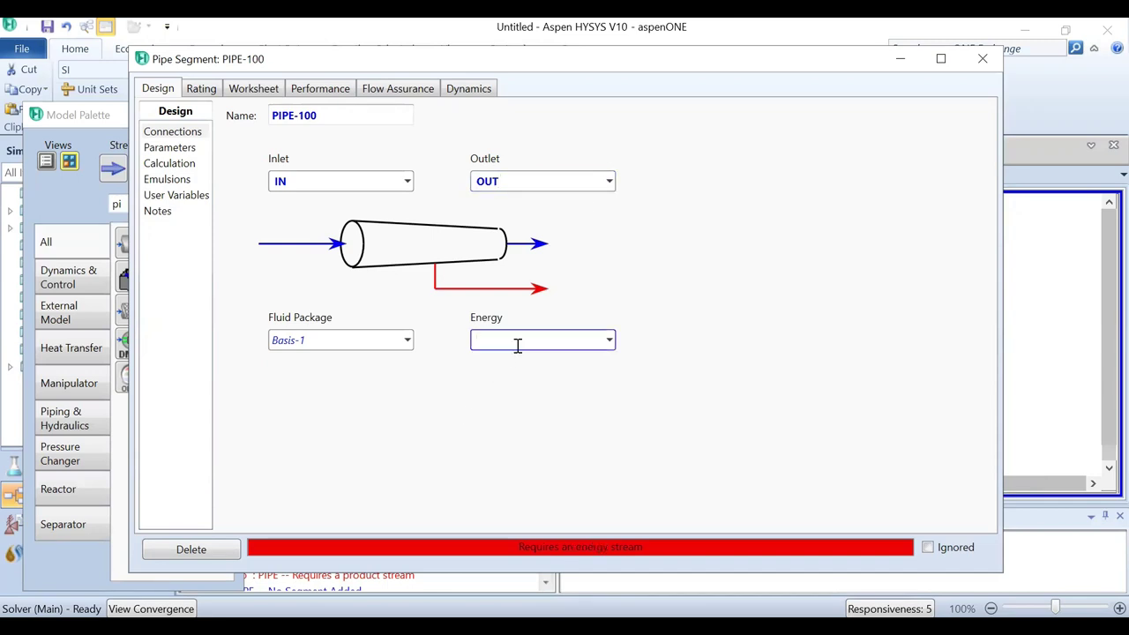
pyautogui.write('Q1')
pyautogui.press('Return')
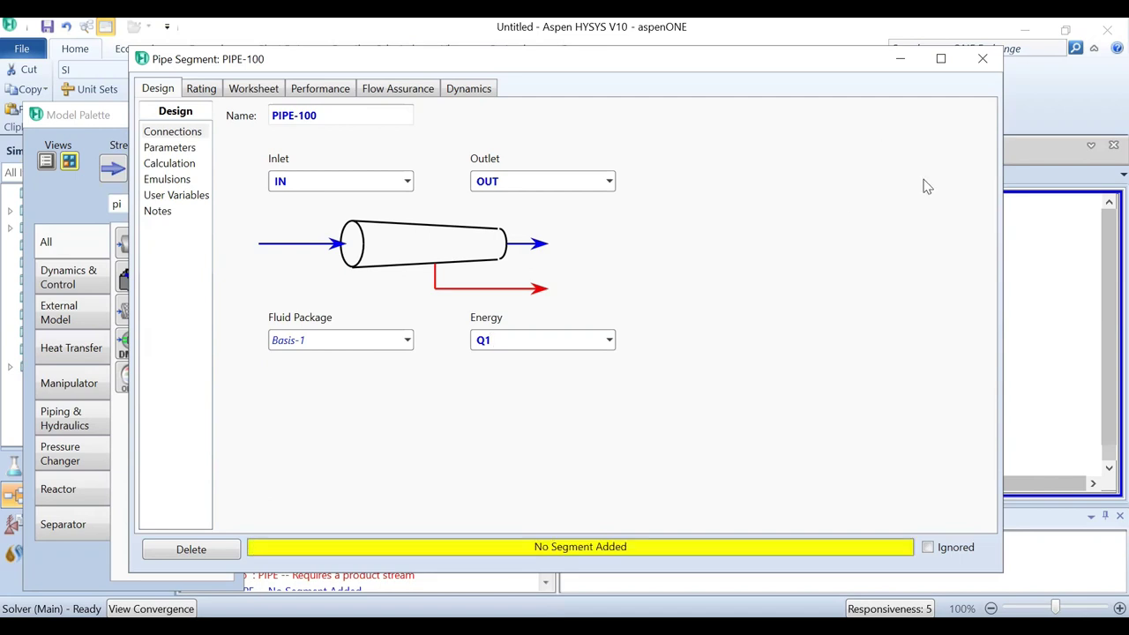
pyautogui.click(987, 64)
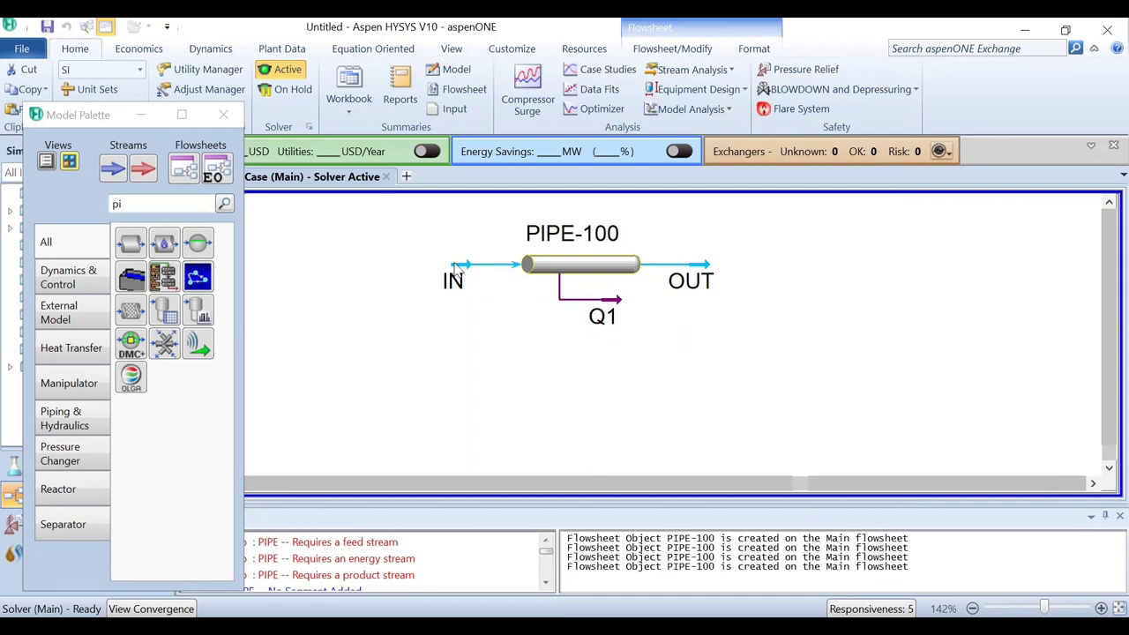
# Open the IN material stream and set its mass flow to 3000 kg/h
pyautogui.moveTo(452, 271)
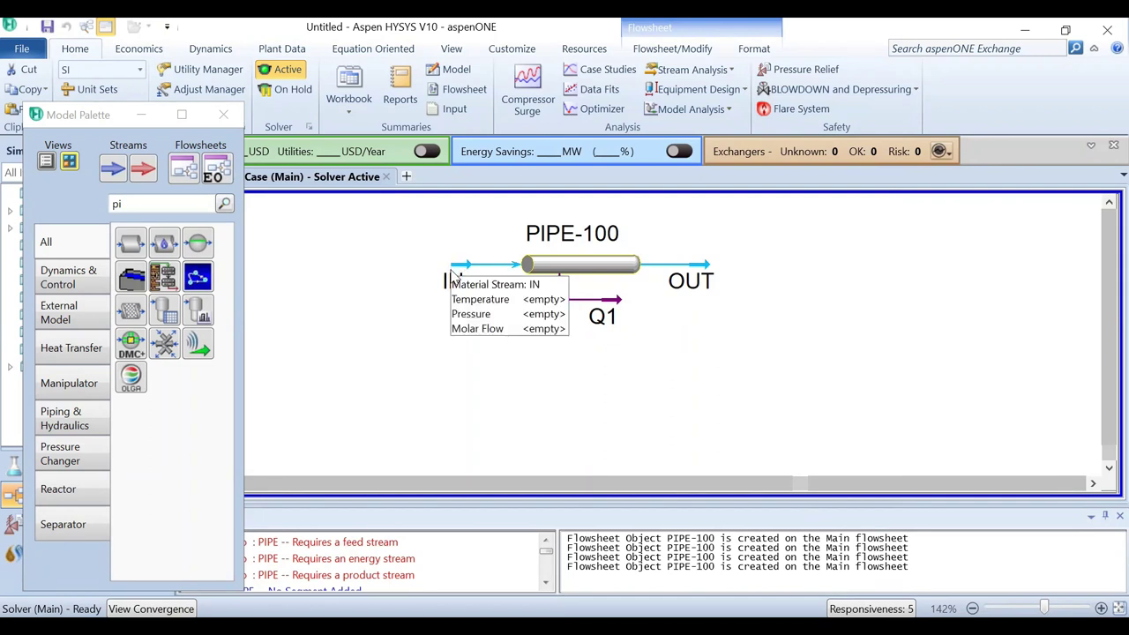
pyautogui.doubleClick(452, 270)
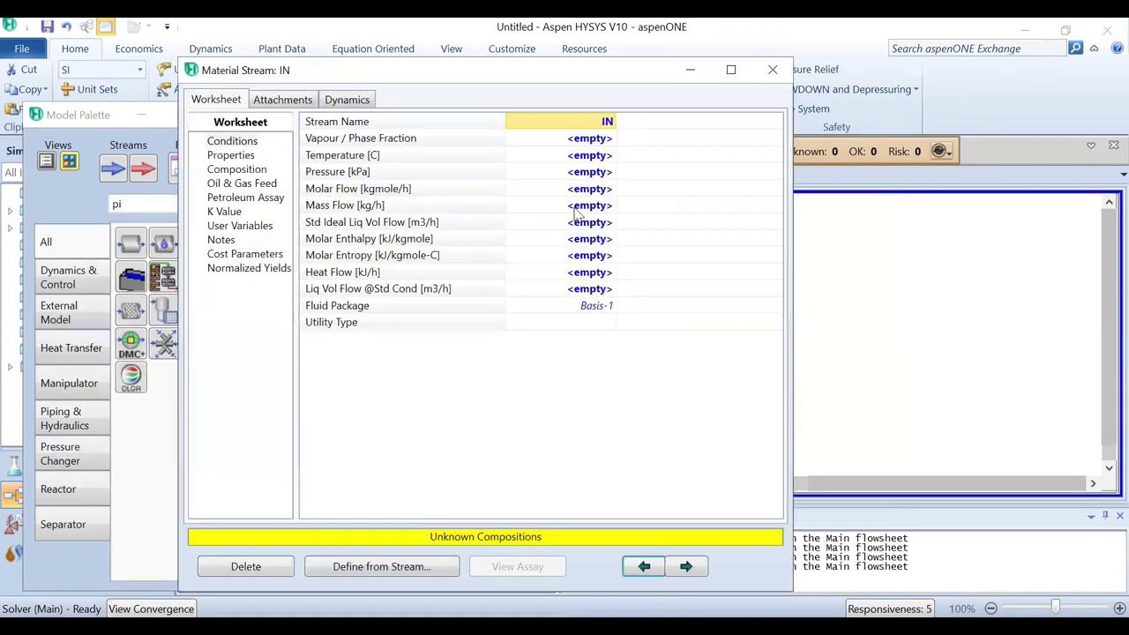
pyautogui.click(574, 207)
pyautogui.write('3000')
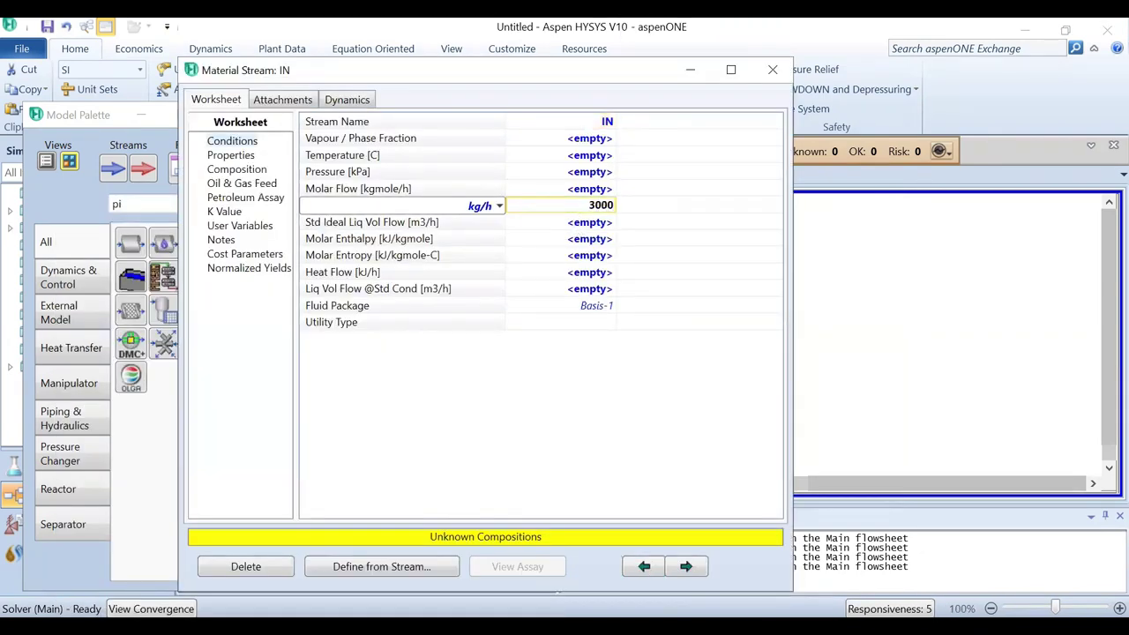
pyautogui.press('Return')
# Set the IN stream's pressure to 10 bar and its temperature to 20 °C
pyautogui.click(596, 173)
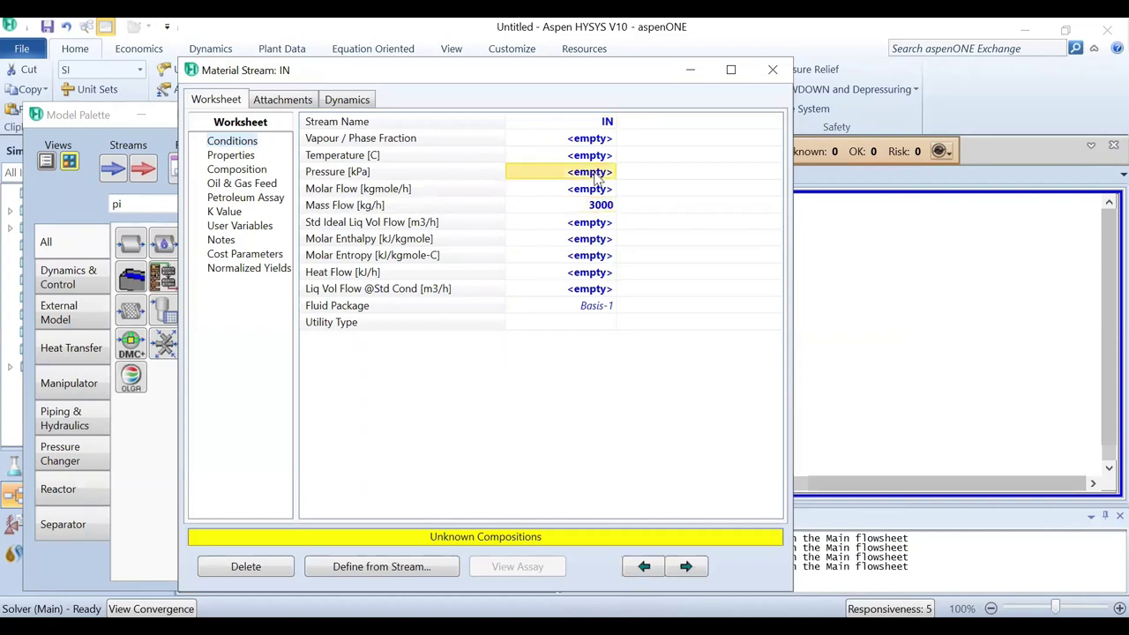
pyautogui.write('10')
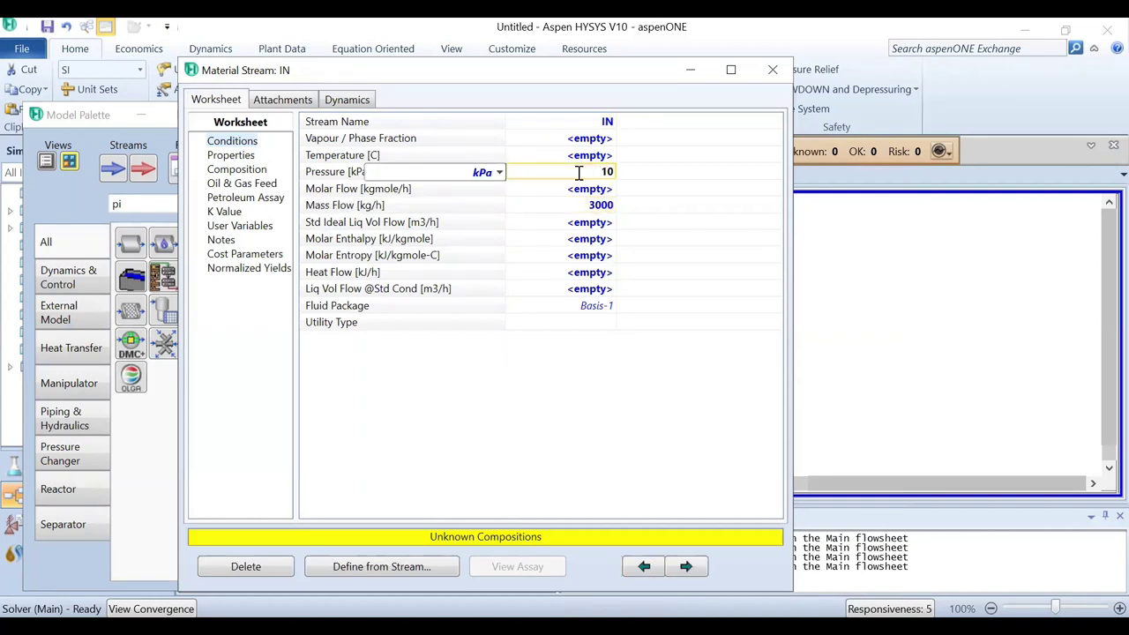
pyautogui.click(499, 173)
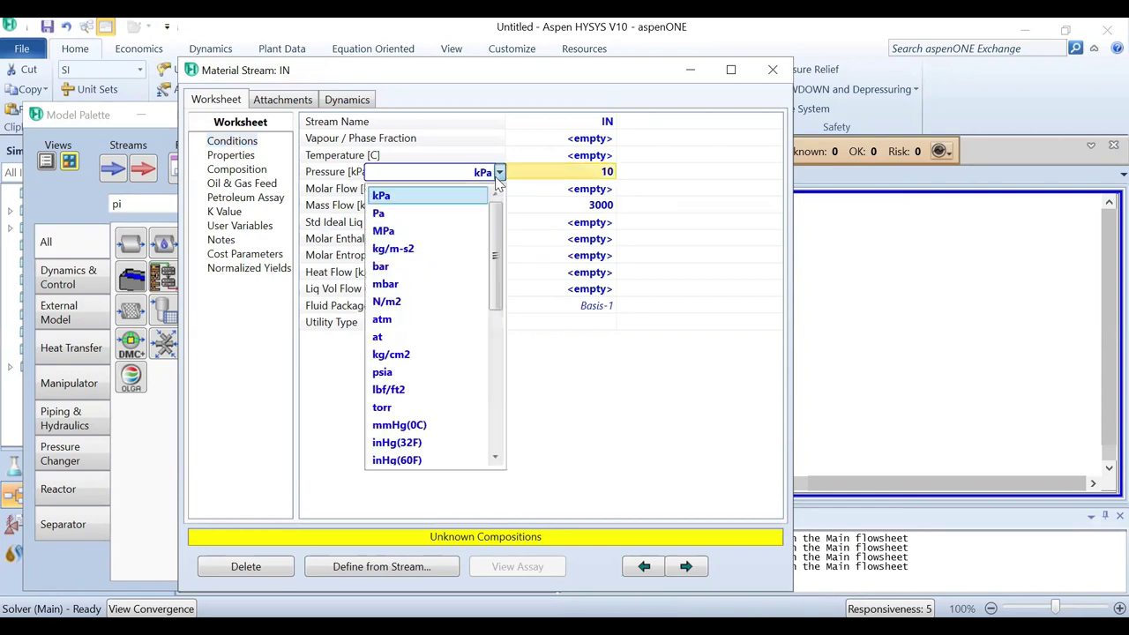
pyautogui.click(433, 267)
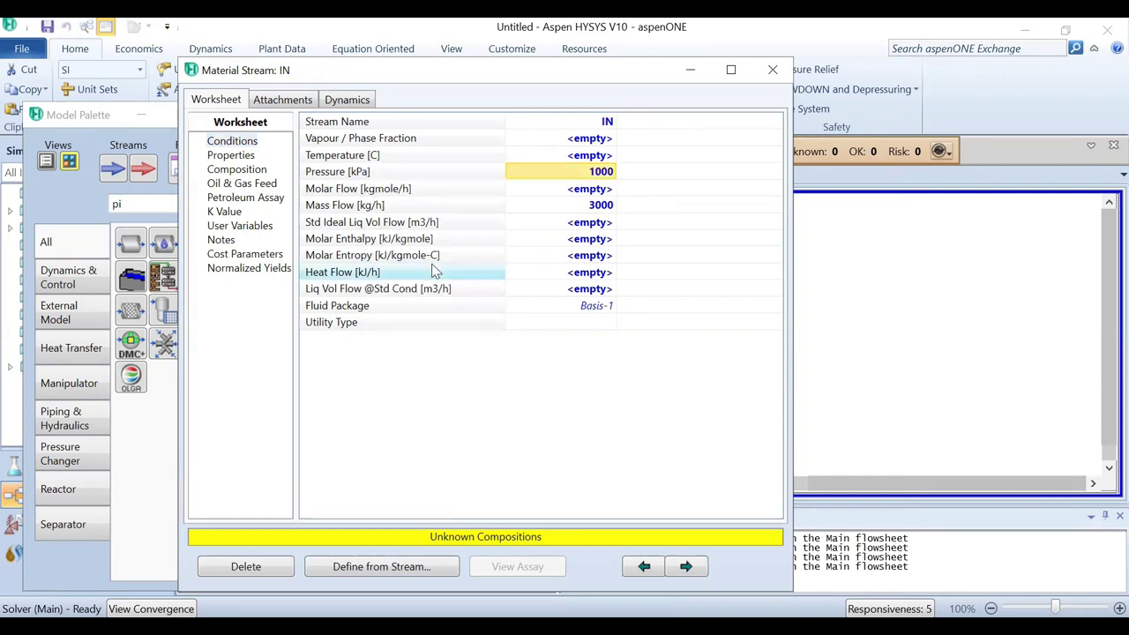
pyautogui.click(587, 156)
pyautogui.write('20')
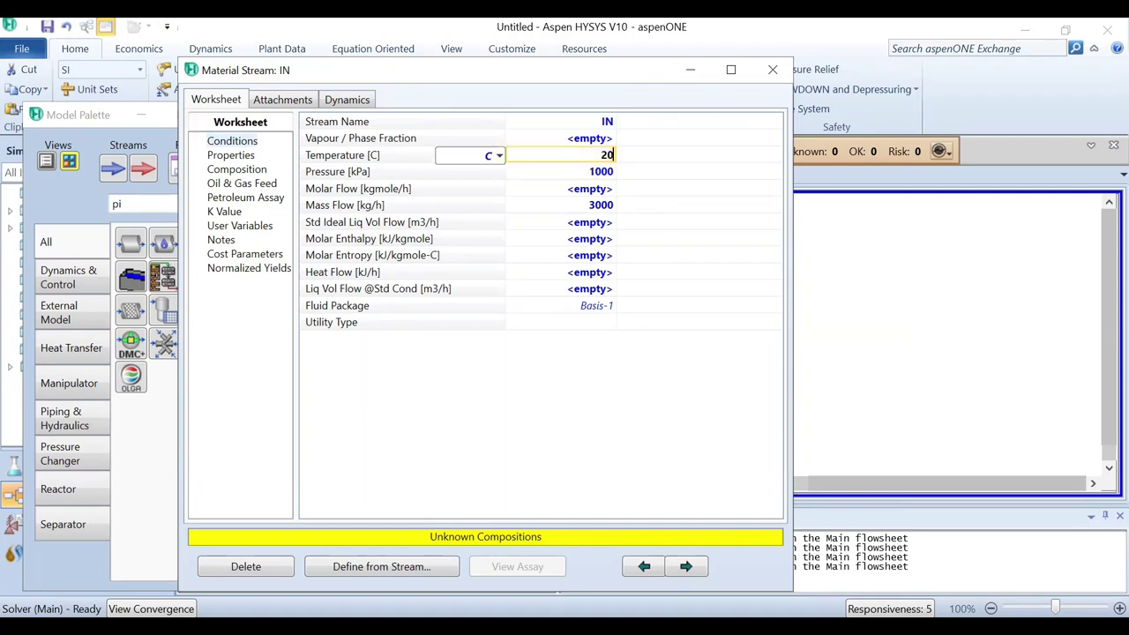
pyautogui.press('Return')
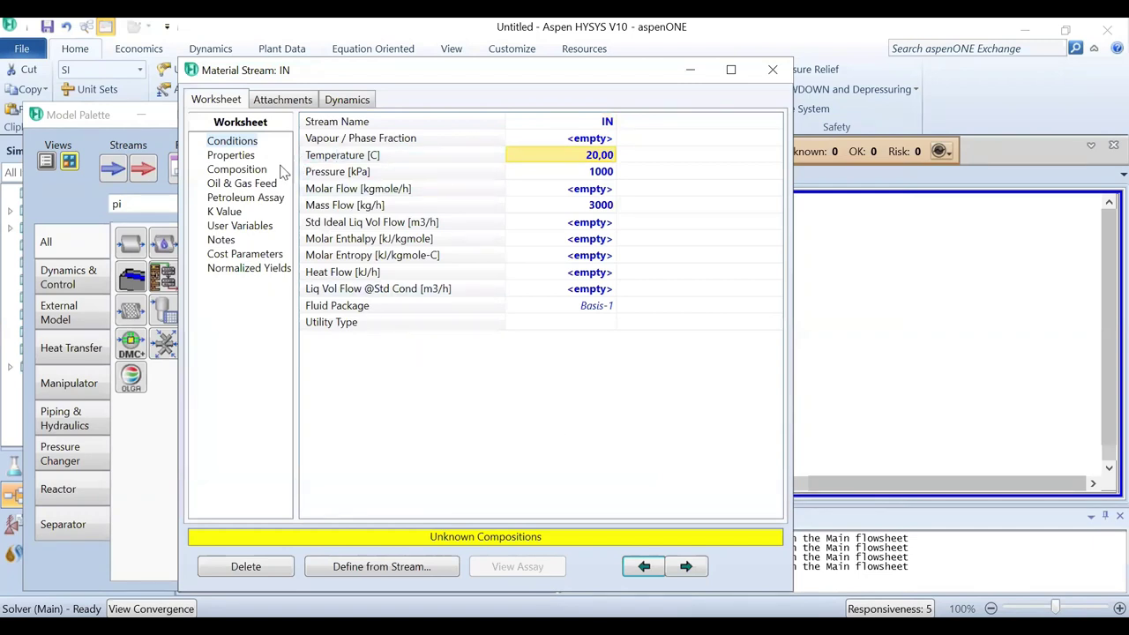
# Define the IN stream's composition with an H2O mole fraction of 1
pyautogui.click(236, 169)
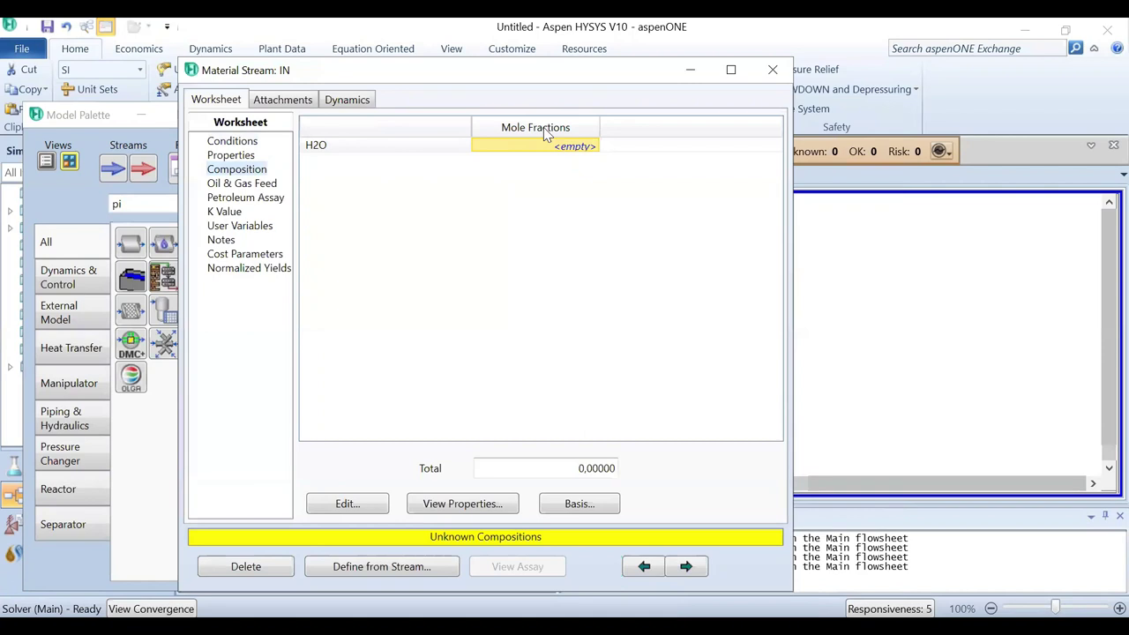
pyautogui.click(347, 511)
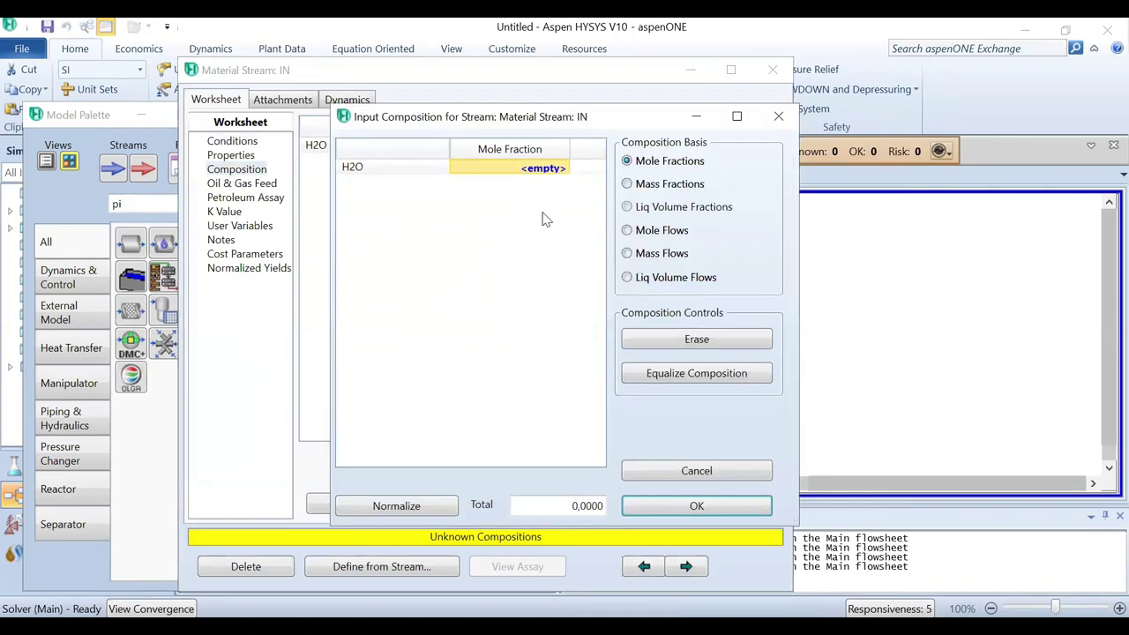
pyautogui.write('1')
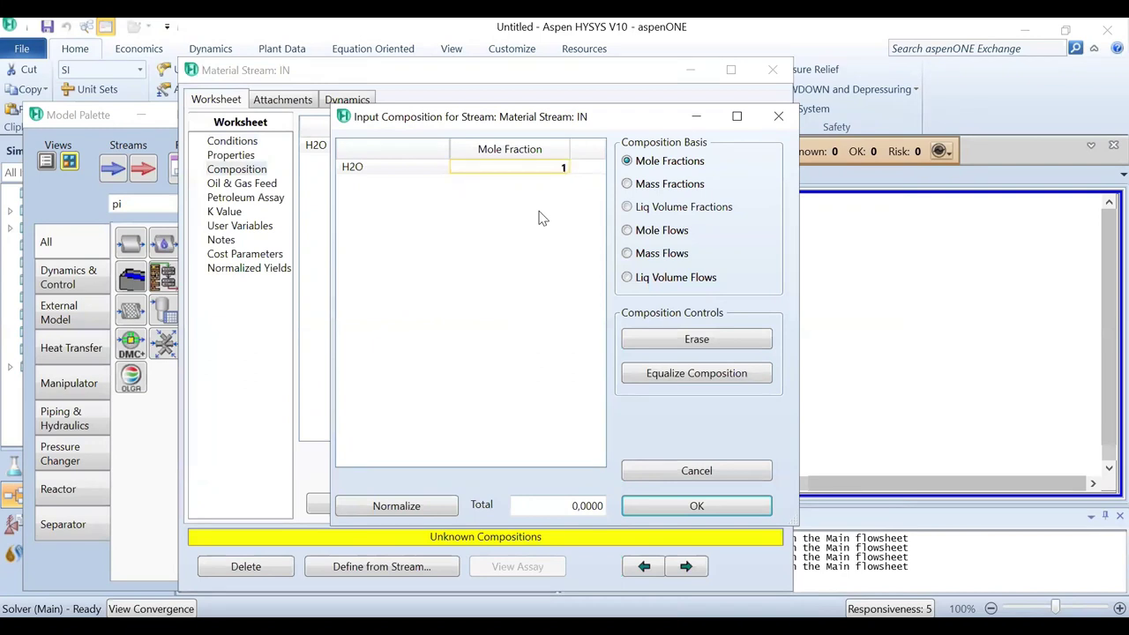
pyautogui.click(652, 505)
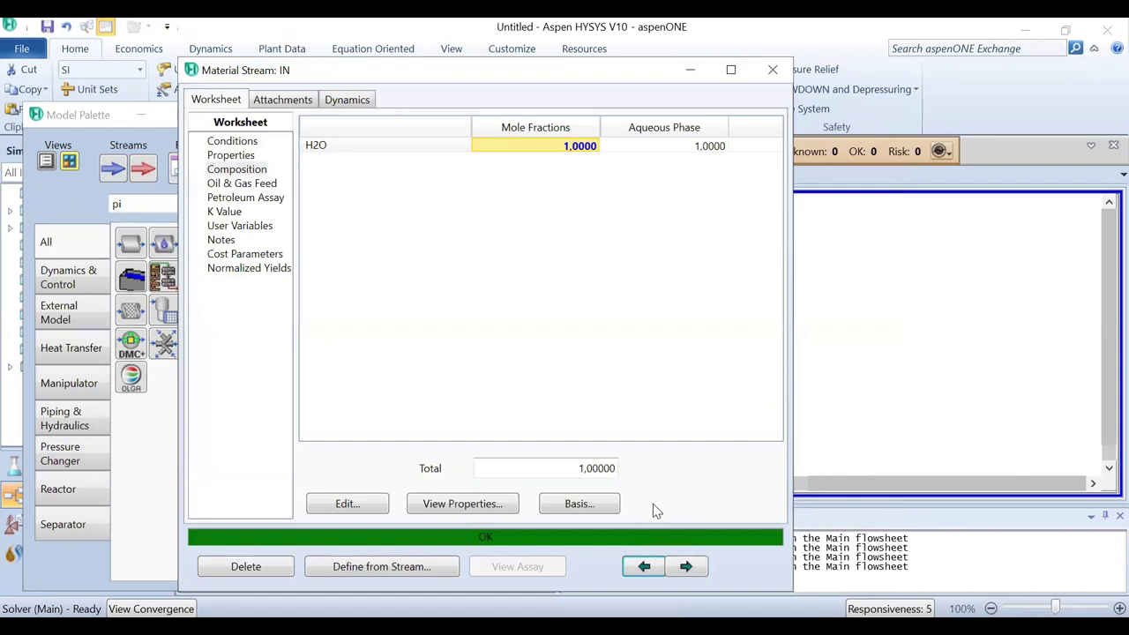
# Close the IN stream properties and append a first segment to PIPE-100's length-elevation profile
pyautogui.click(773, 71)
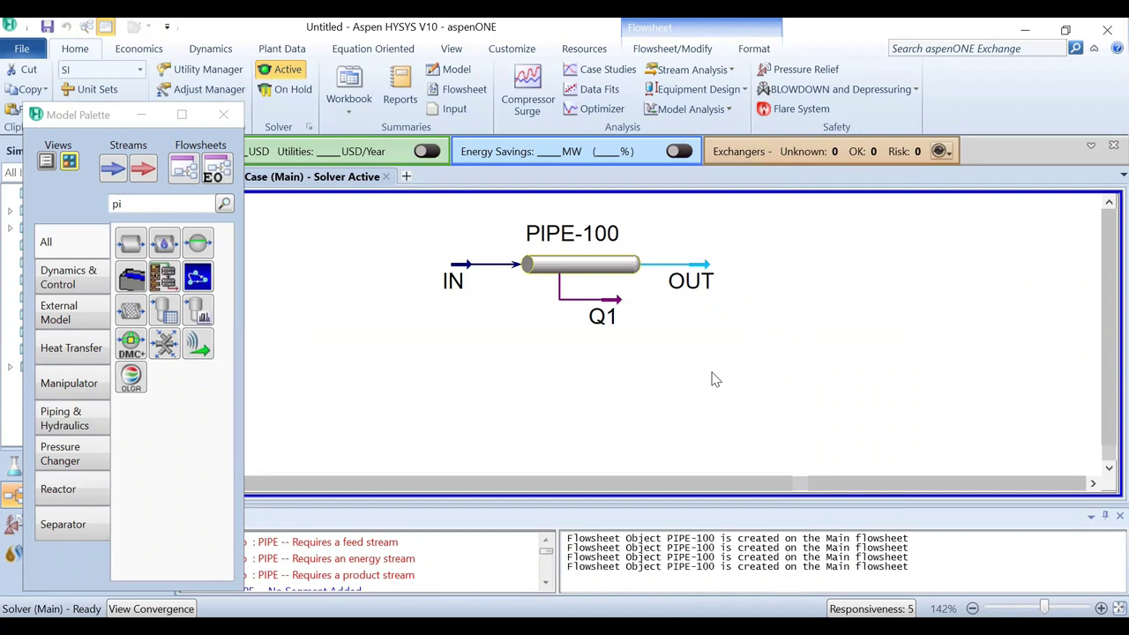
pyautogui.doubleClick(569, 269)
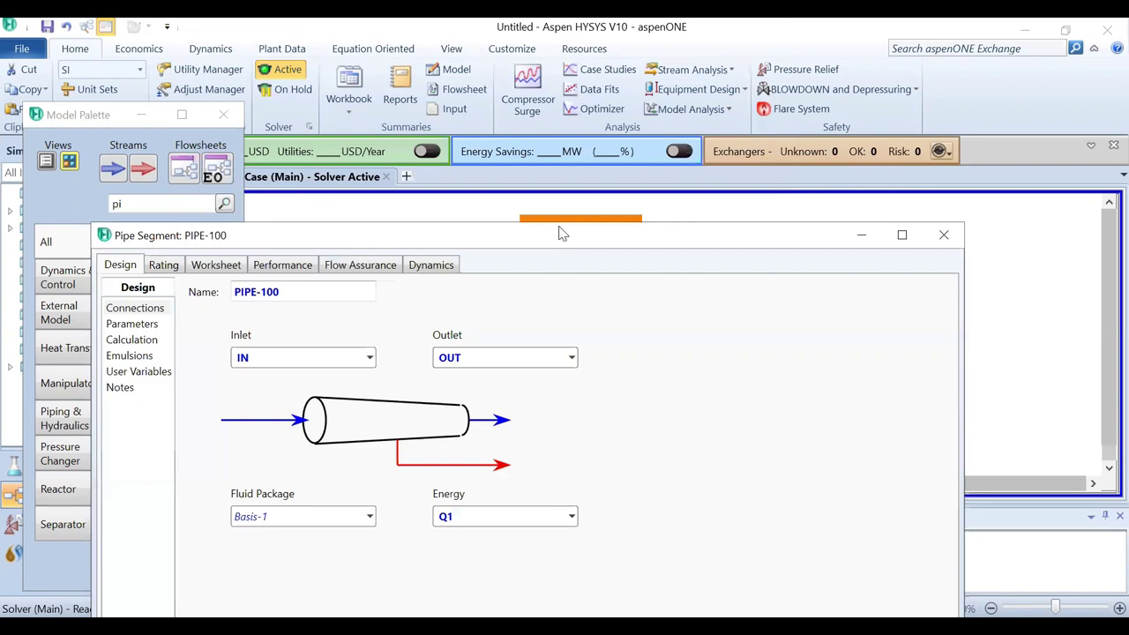
pyautogui.moveTo(558, 232); pyautogui.dragTo(624, 30)
pyautogui.click(229, 63)
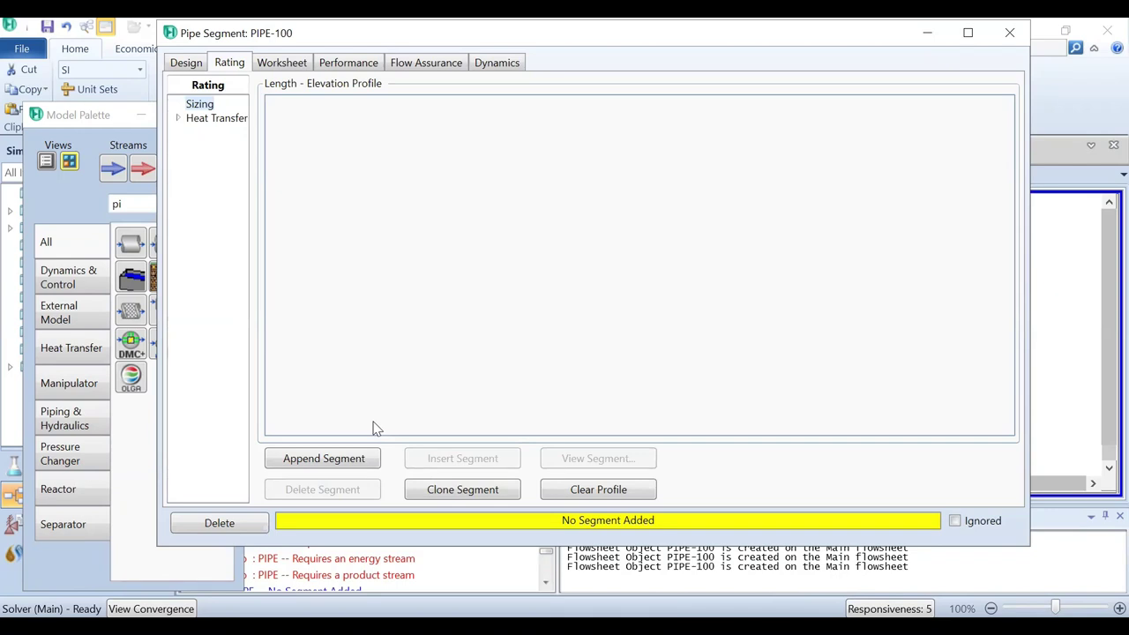
pyautogui.click(347, 458)
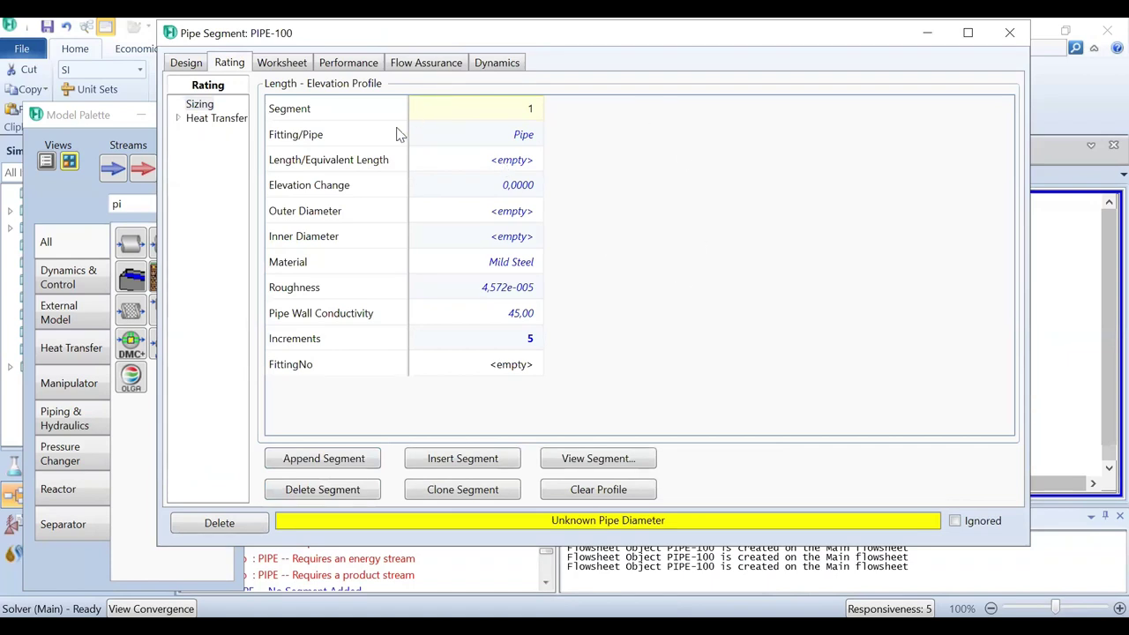
# Set the fitting type of segment 1 to Gate Valve: Open
pyautogui.click(479, 134)
pyautogui.click(535, 133)
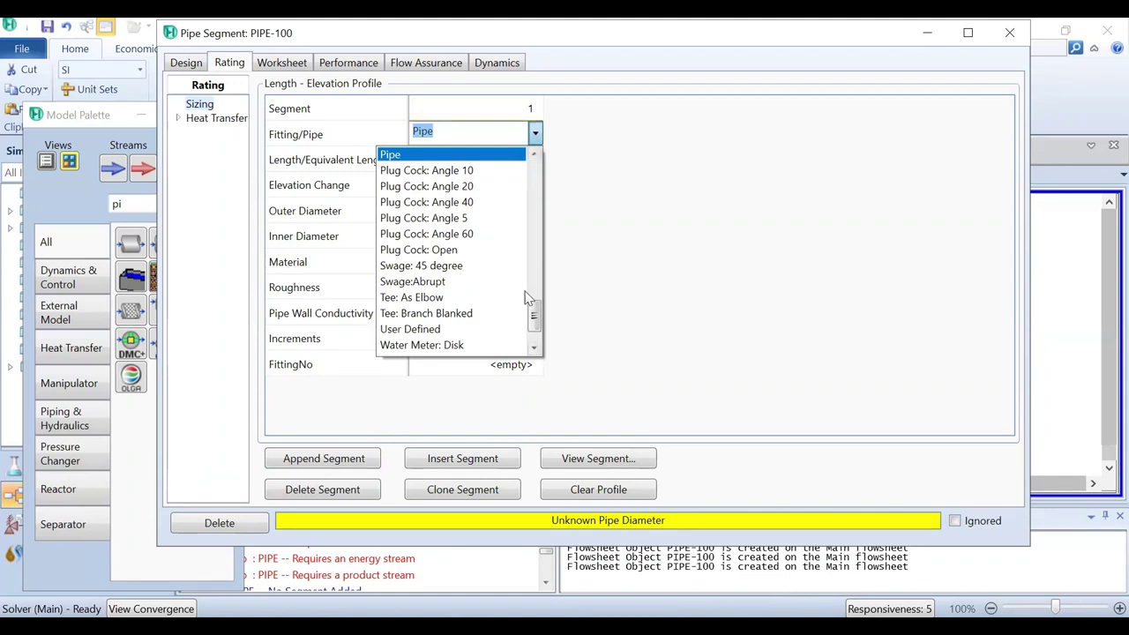
pyautogui.scroll(3, 534, 313)
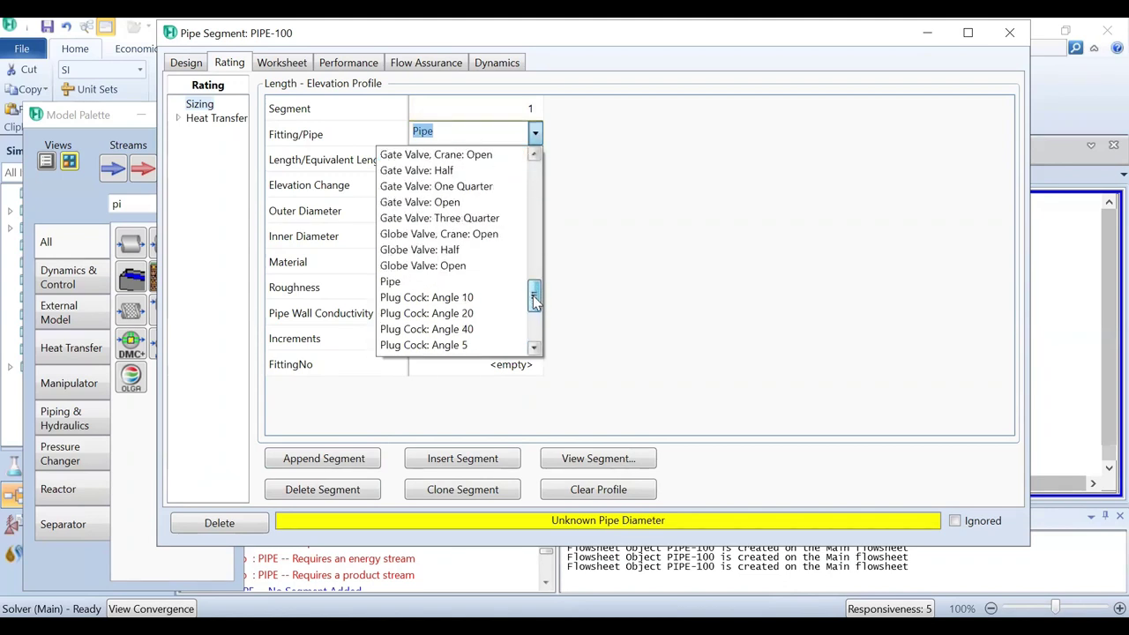
pyautogui.moveTo(534, 307); pyautogui.dragTo(497, 282)
pyautogui.click(453, 298)
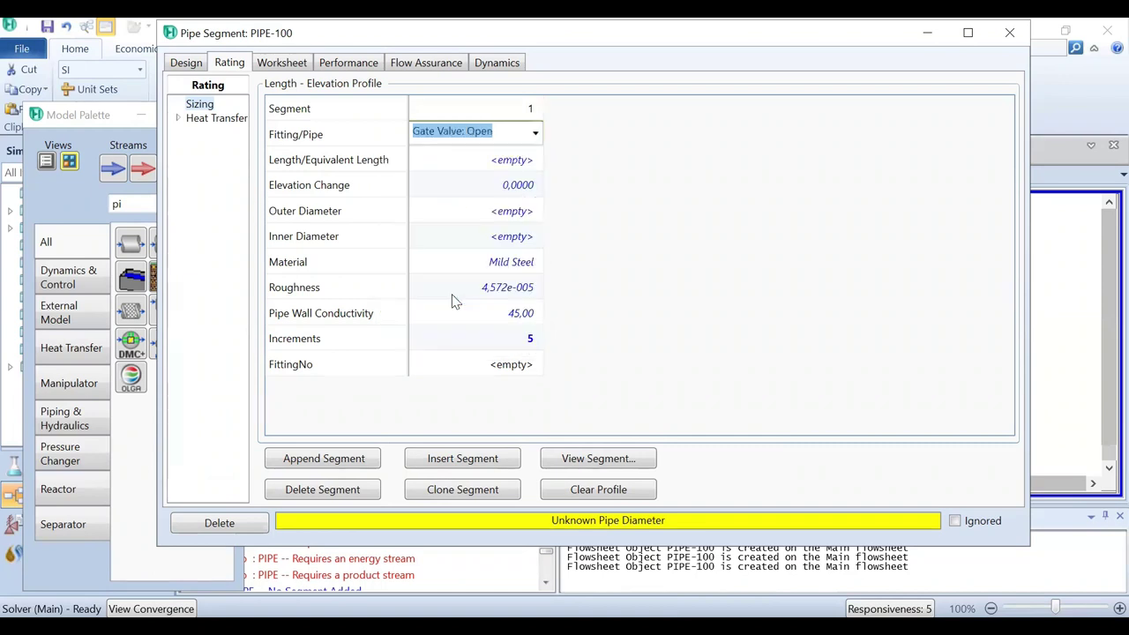
# Set the inner diameter of the gate valve segment to 90 mm
pyautogui.click(635, 209)
pyautogui.click(527, 236)
pyautogui.write('90')
pyautogui.press('Return')
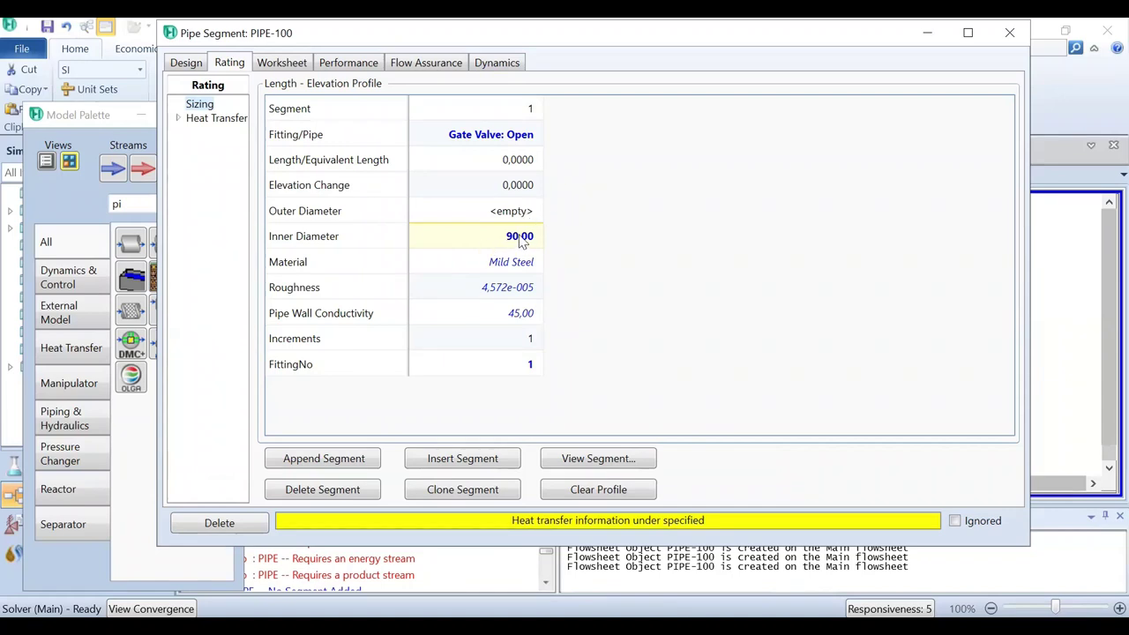
pyautogui.moveTo(522, 244)
# Append a second pipe segment with a length of 20 m and an elevation change of 5
pyautogui.click(341, 458)
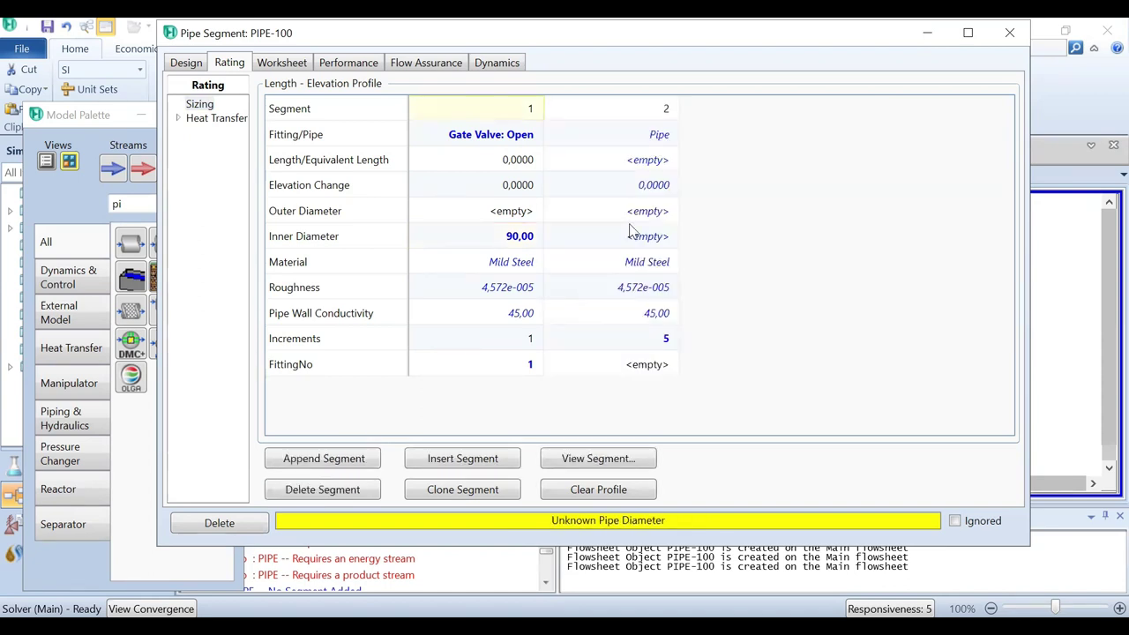
pyautogui.click(648, 167)
pyautogui.write('20')
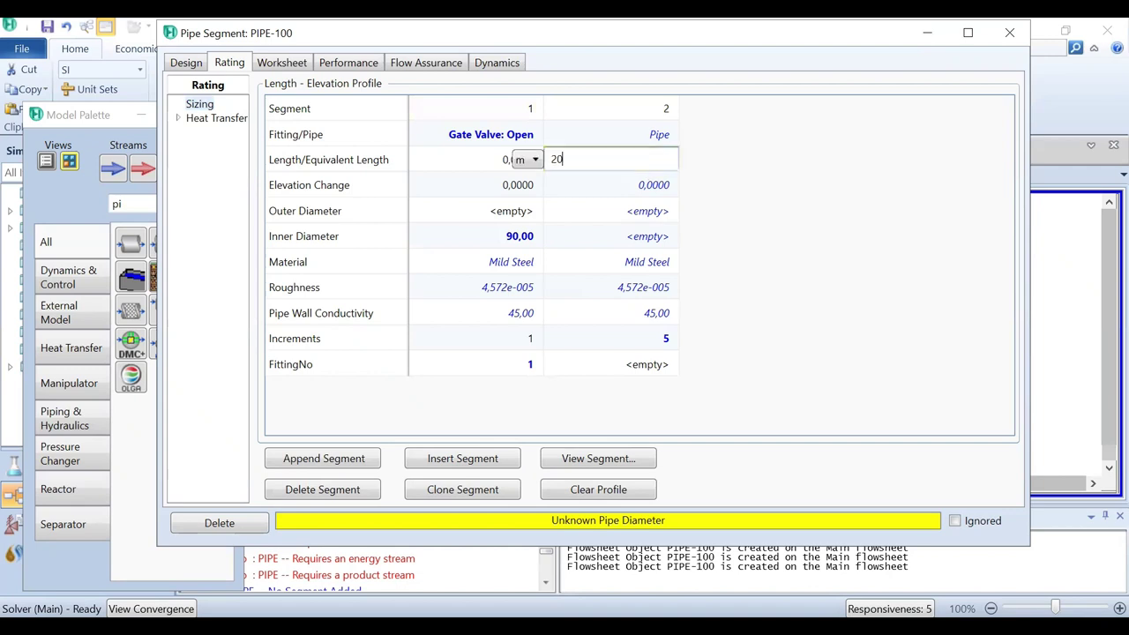
pyautogui.press('Return')
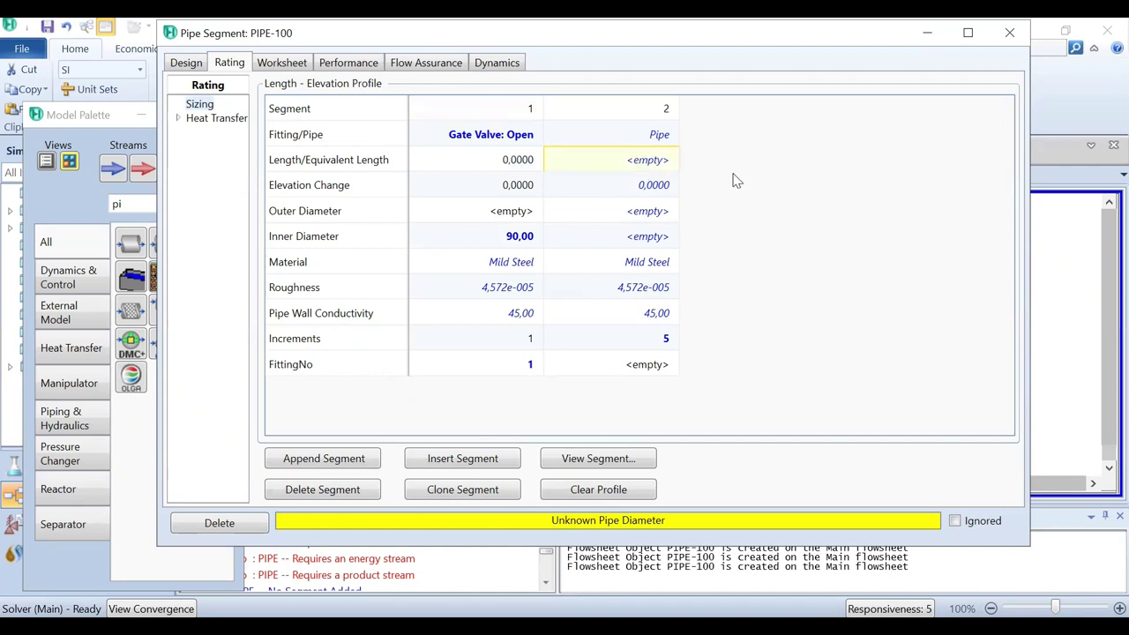
pyautogui.click(660, 189)
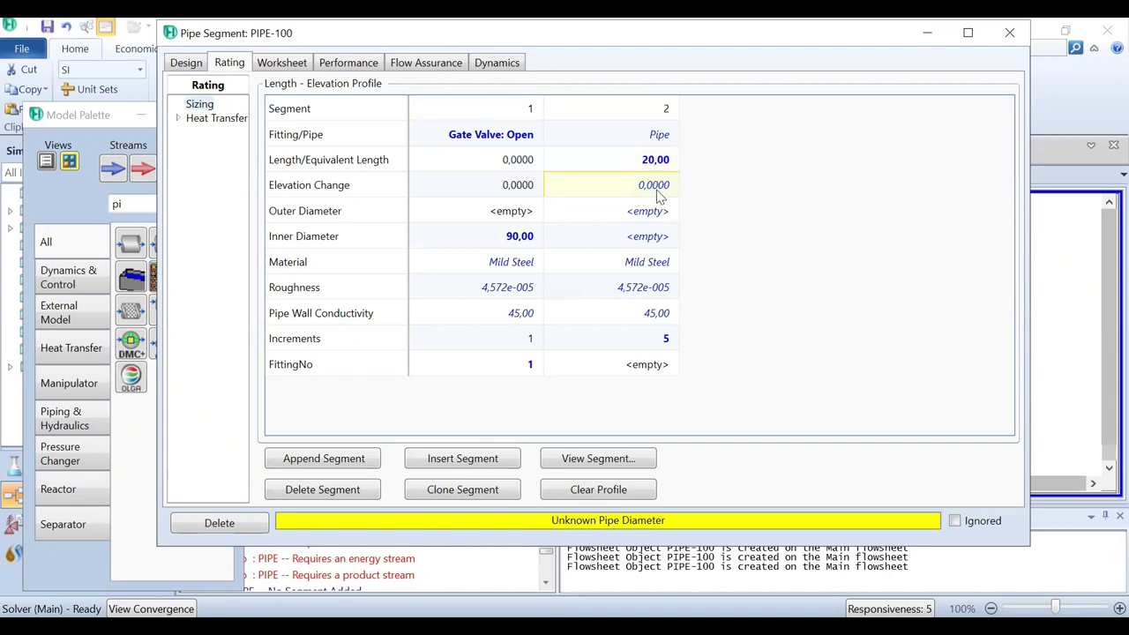
pyautogui.write('5')
pyautogui.press('Return')
# Set segment 2's inner diameter to 90 mm and its outer diameter to 112 mm
pyautogui.click(657, 245)
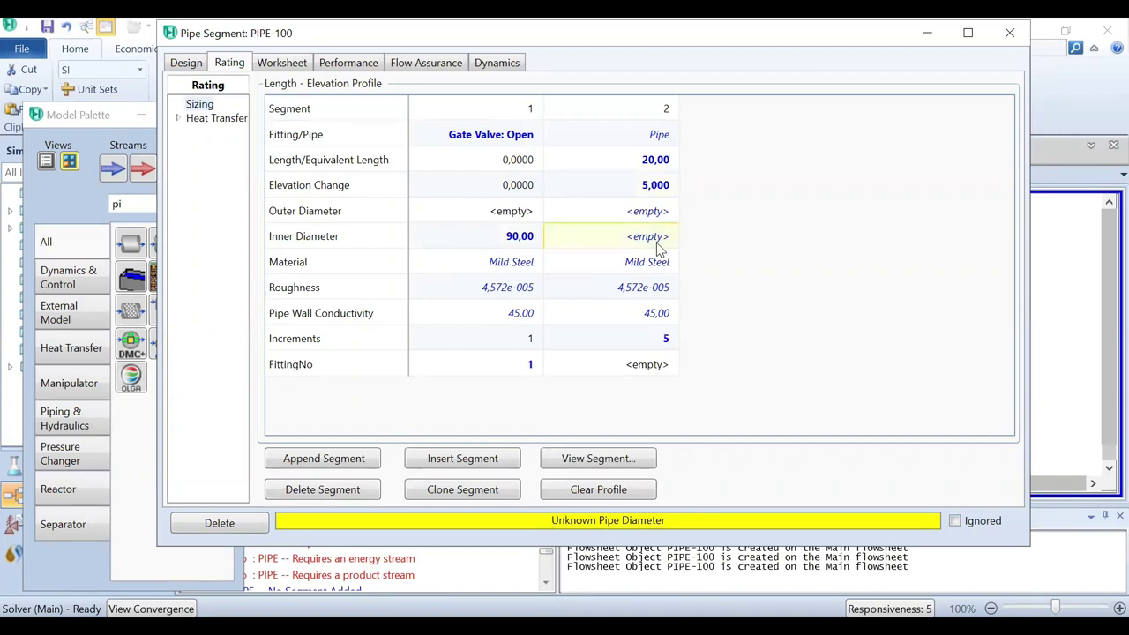
pyautogui.write('90')
pyautogui.click(642, 214)
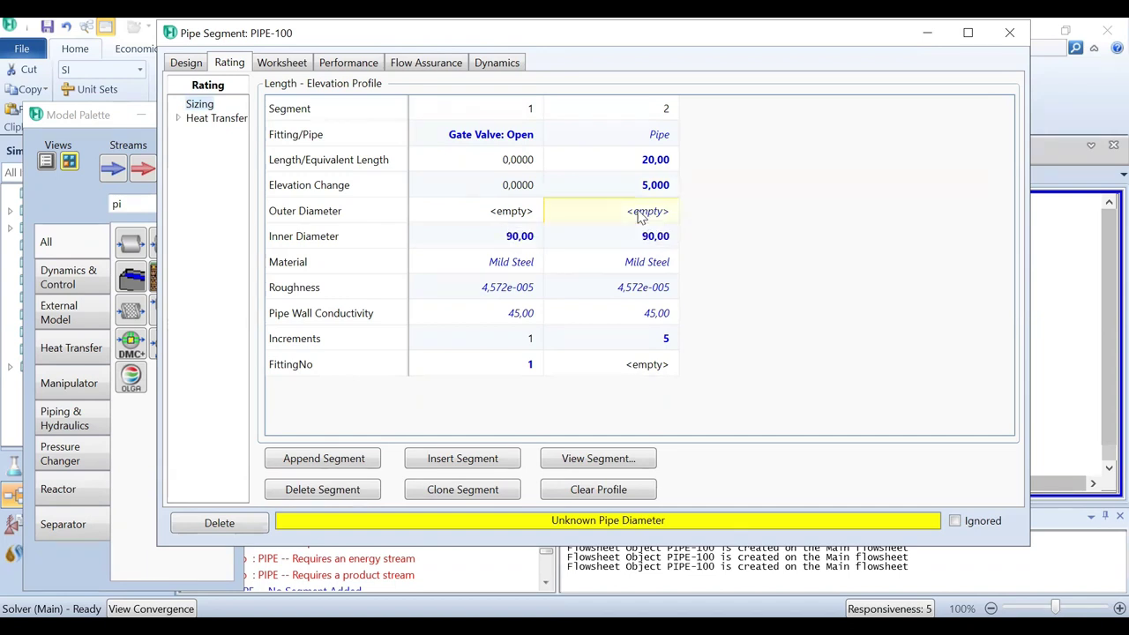
pyautogui.write('112')
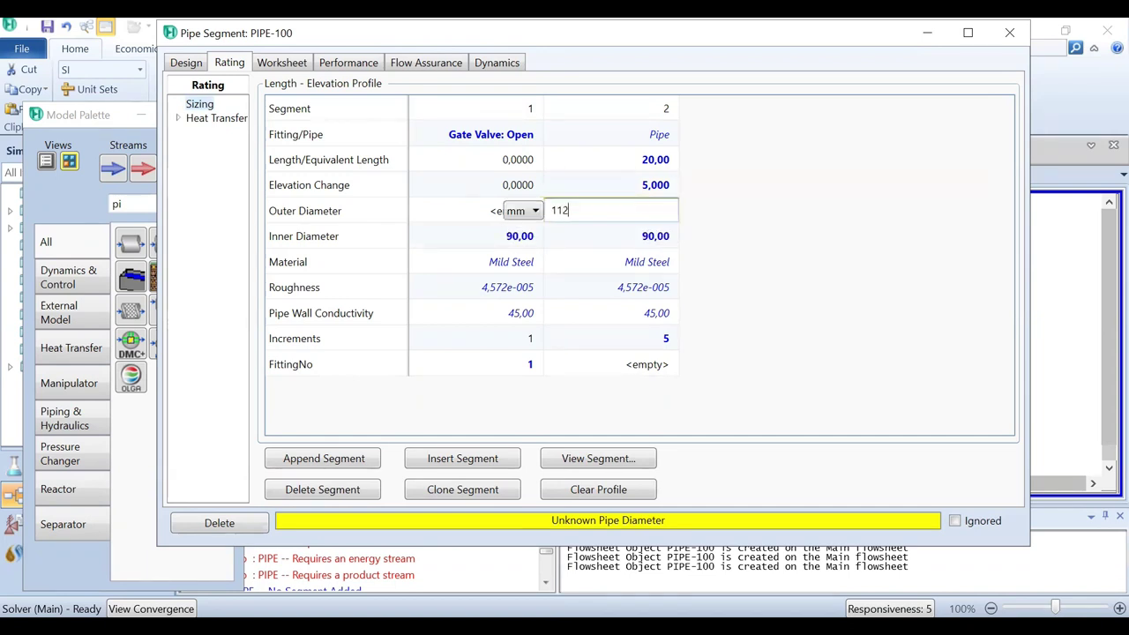
pyautogui.press('Return')
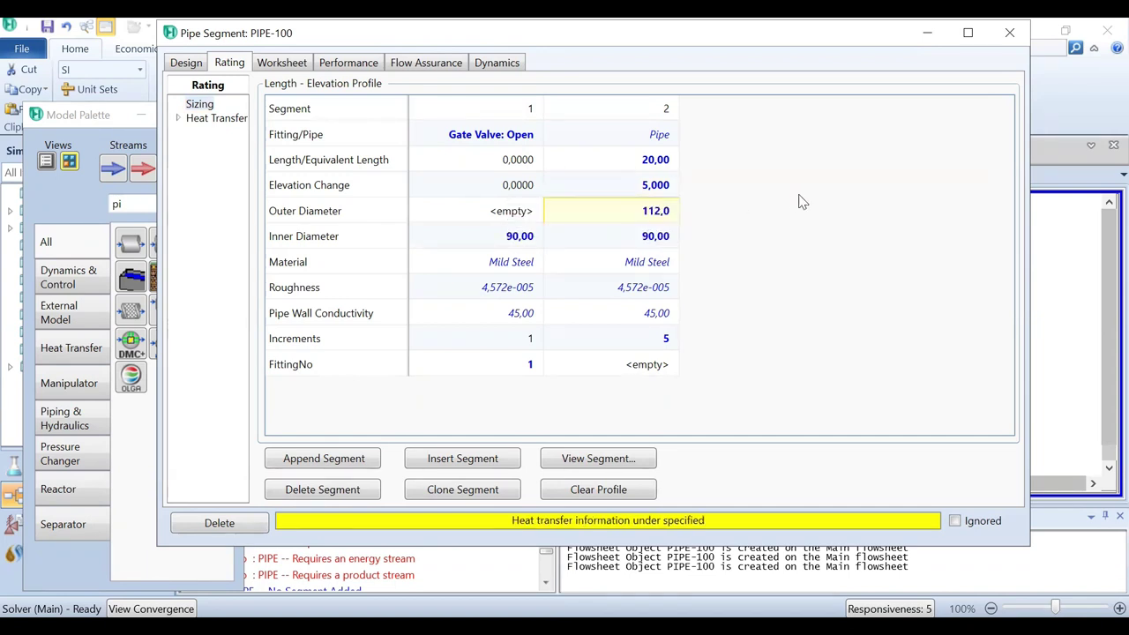
# Examine the available pipe schedules in segment 2's pipe parameters and close them without choosing one
pyautogui.click(662, 239)
pyautogui.doubleClick(663, 240)
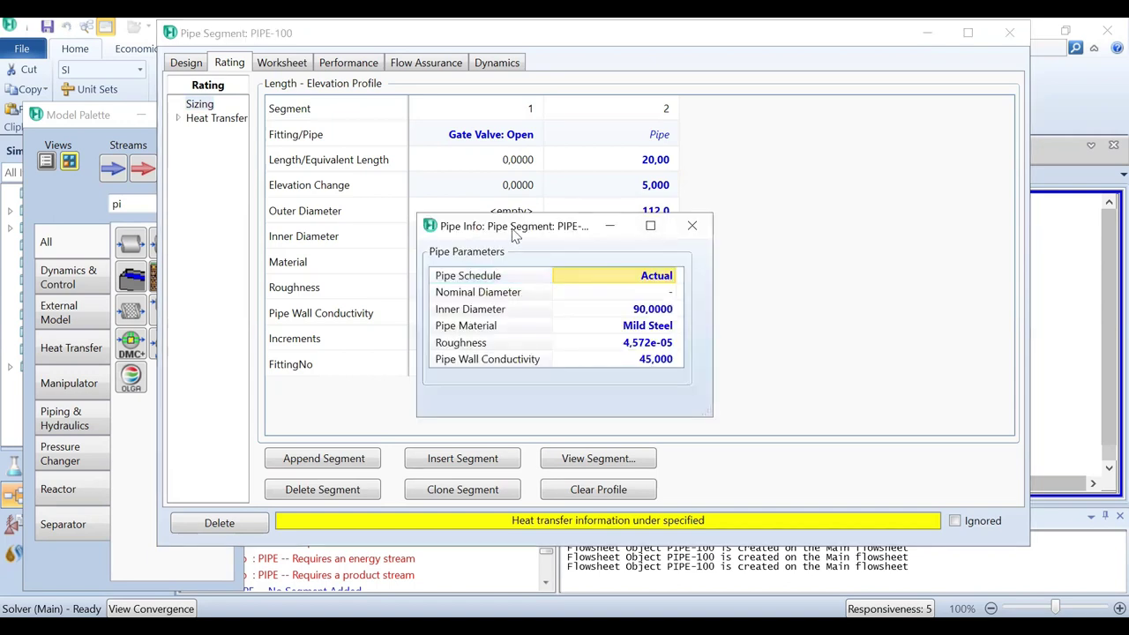
pyautogui.moveTo(515, 234); pyautogui.dragTo(507, 200)
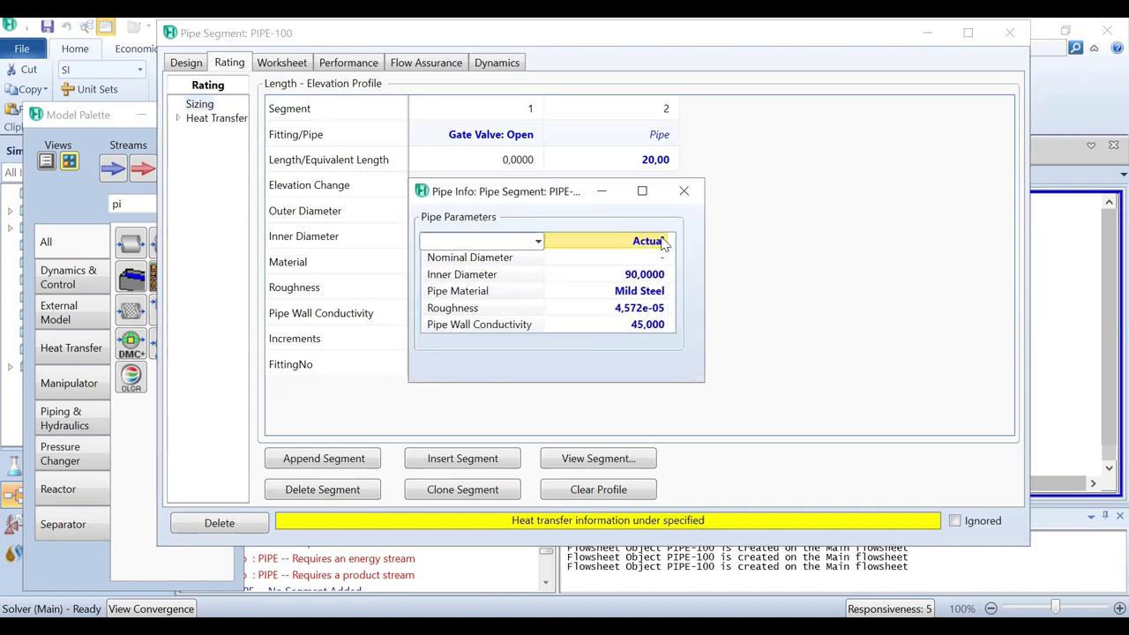
pyautogui.click(661, 241)
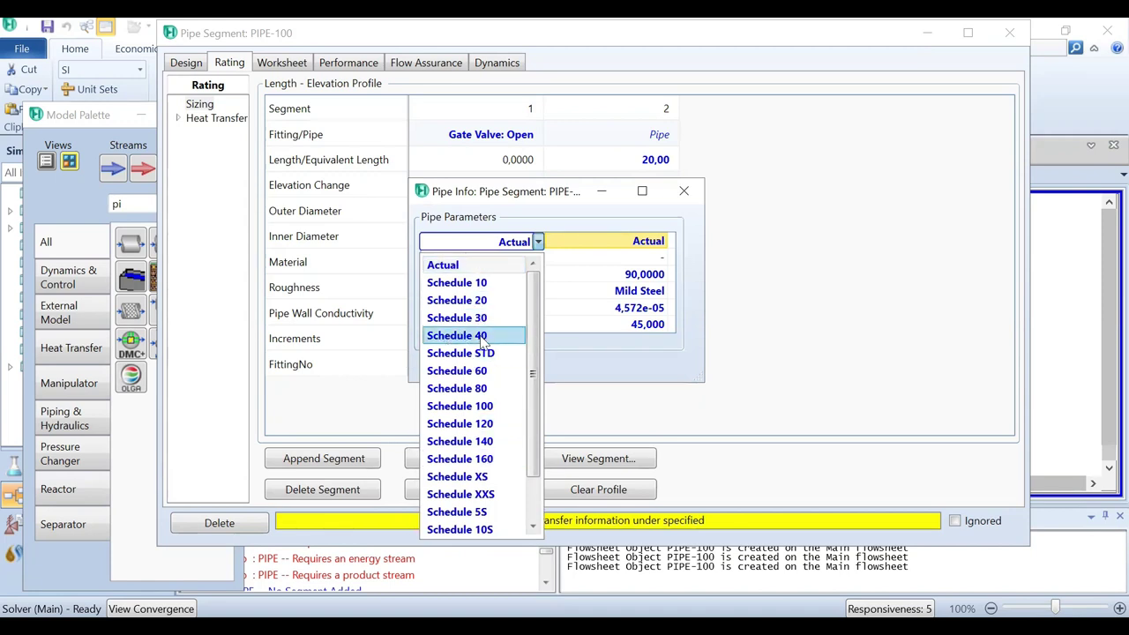
pyautogui.press('Escape')
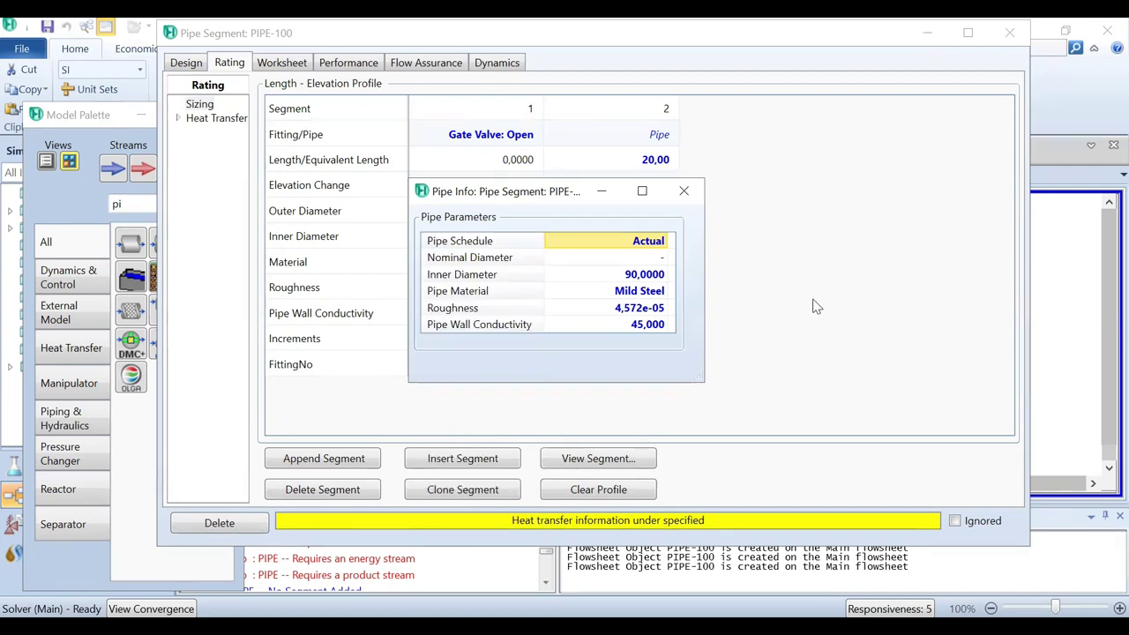
pyautogui.click(684, 192)
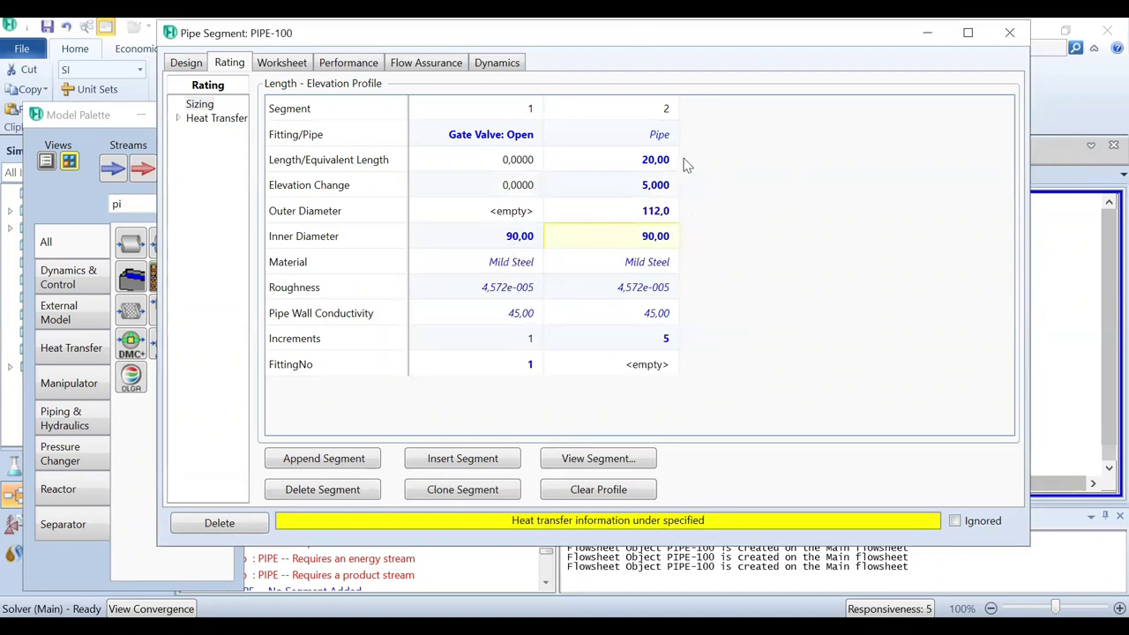
# Append a third pipe segment and set its length to 10 m
pyautogui.click(342, 460)
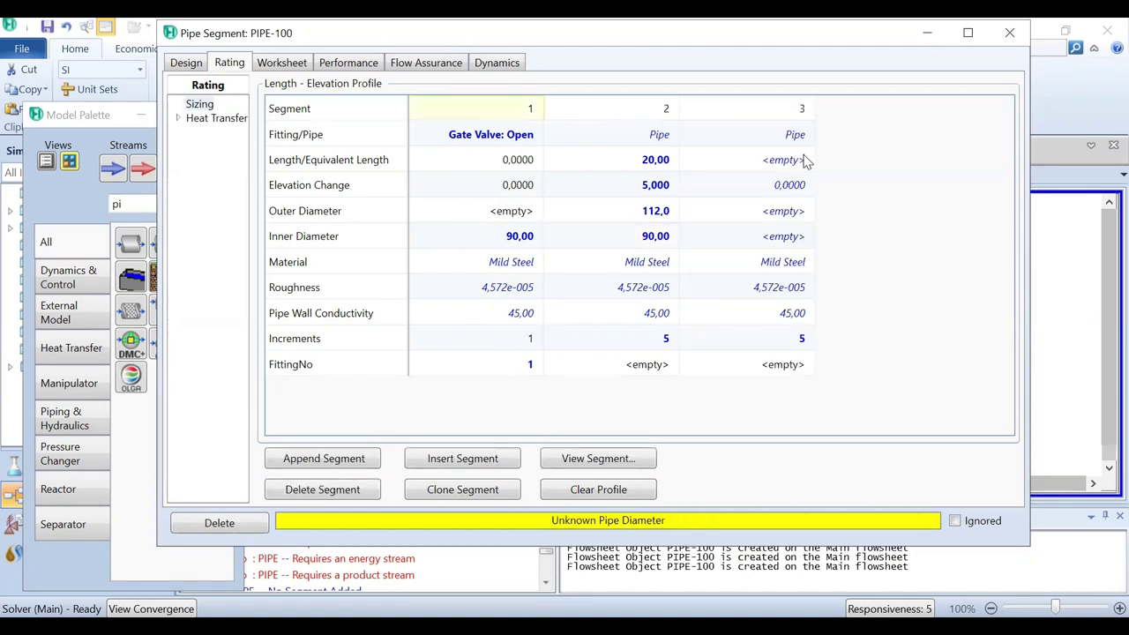
pyautogui.click(789, 163)
pyautogui.write('10')
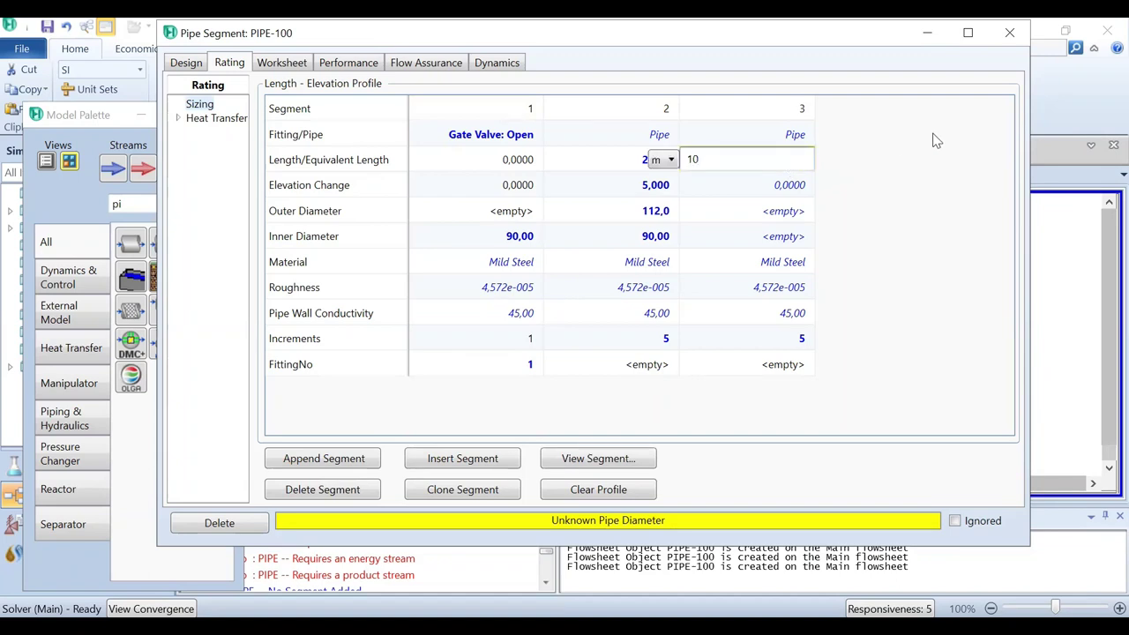
pyautogui.press('Escape')
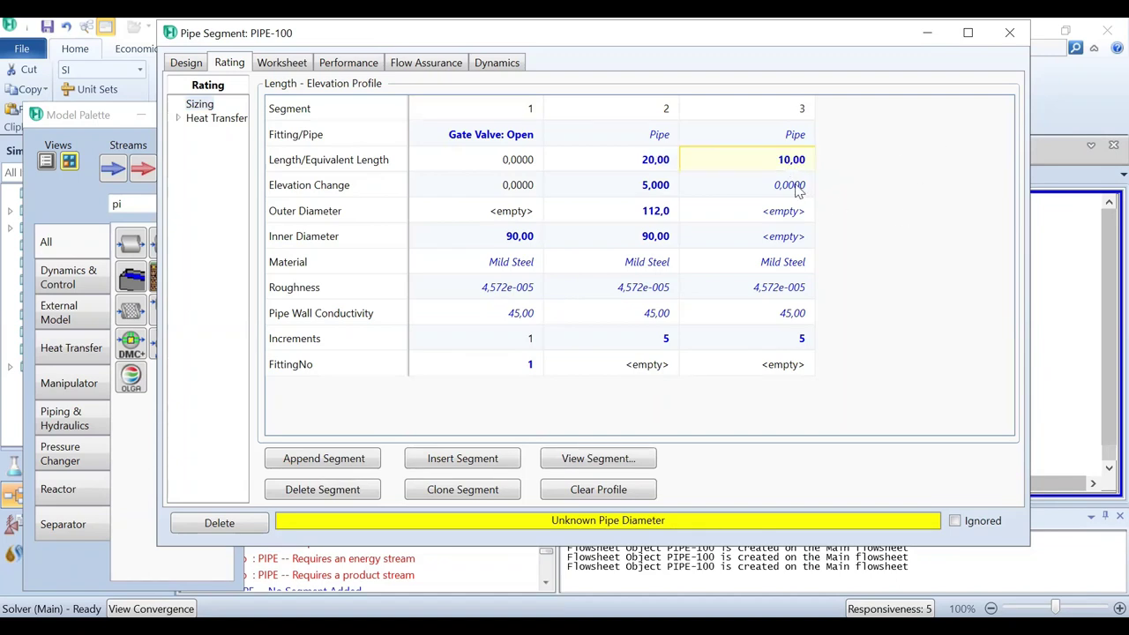
# Set segment 3's inner diameter to 90 mm and its outer diameter to 112 mm
pyautogui.click(790, 239)
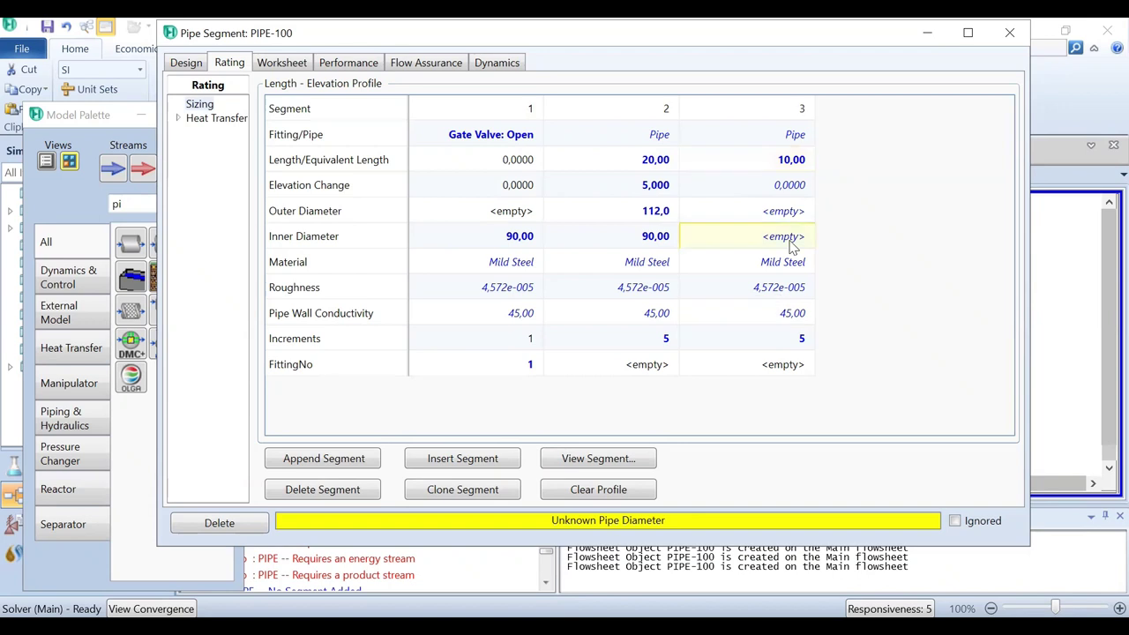
pyautogui.write('90')
pyautogui.click(762, 219)
pyautogui.write('112')
pyautogui.press('Return')
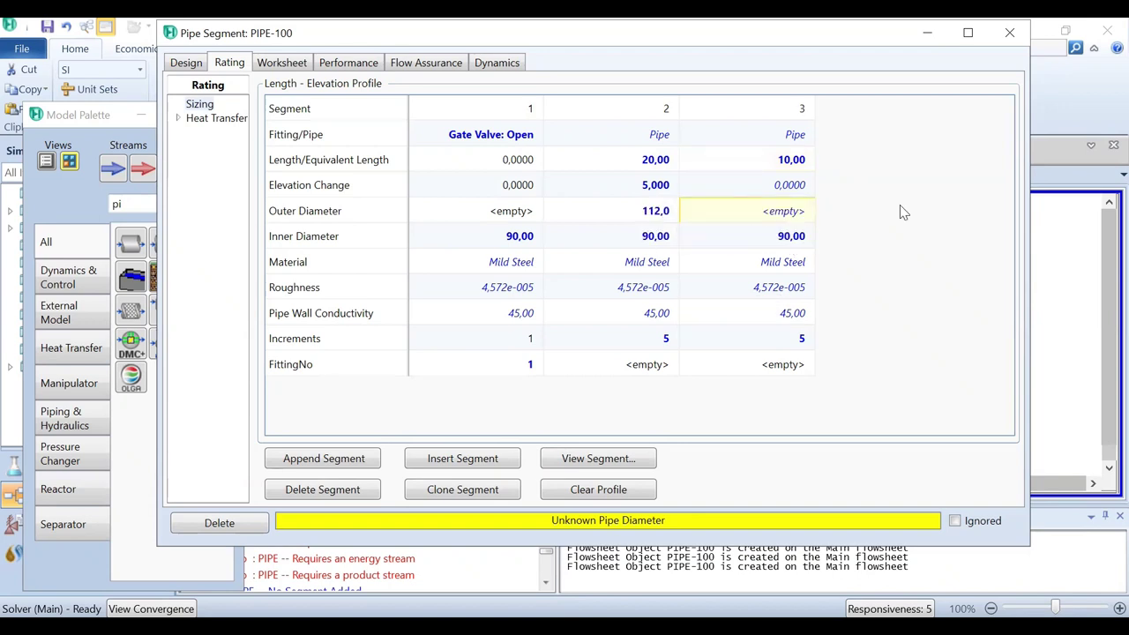
# Append a fourth pipe segment with a length of 30 m and an elevation change of 15
pyautogui.click(317, 462)
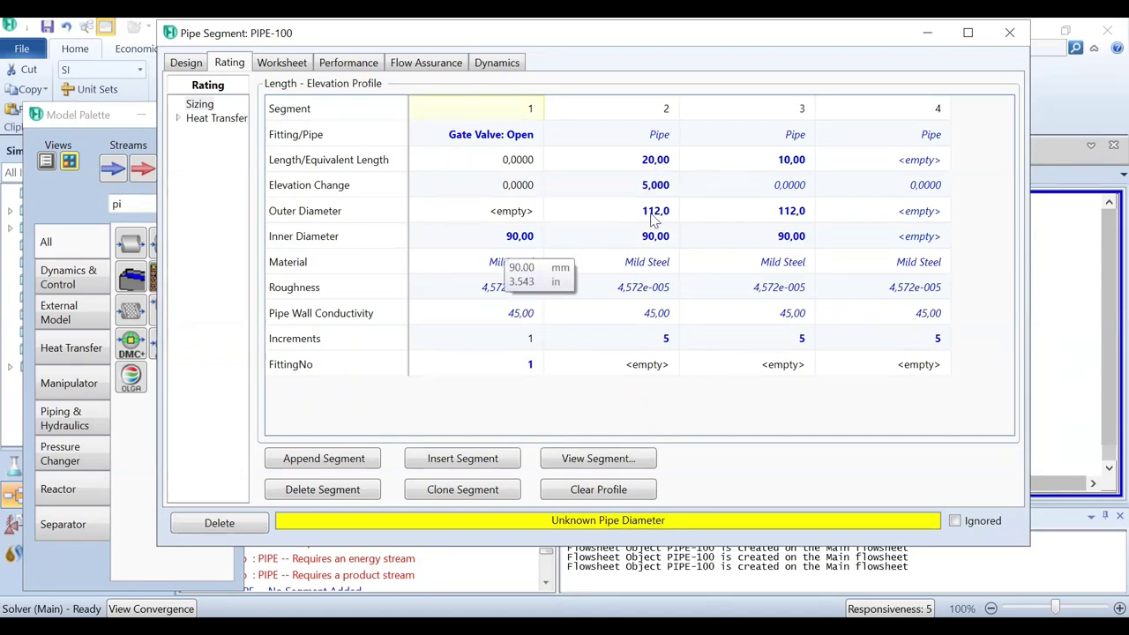
pyautogui.click(917, 161)
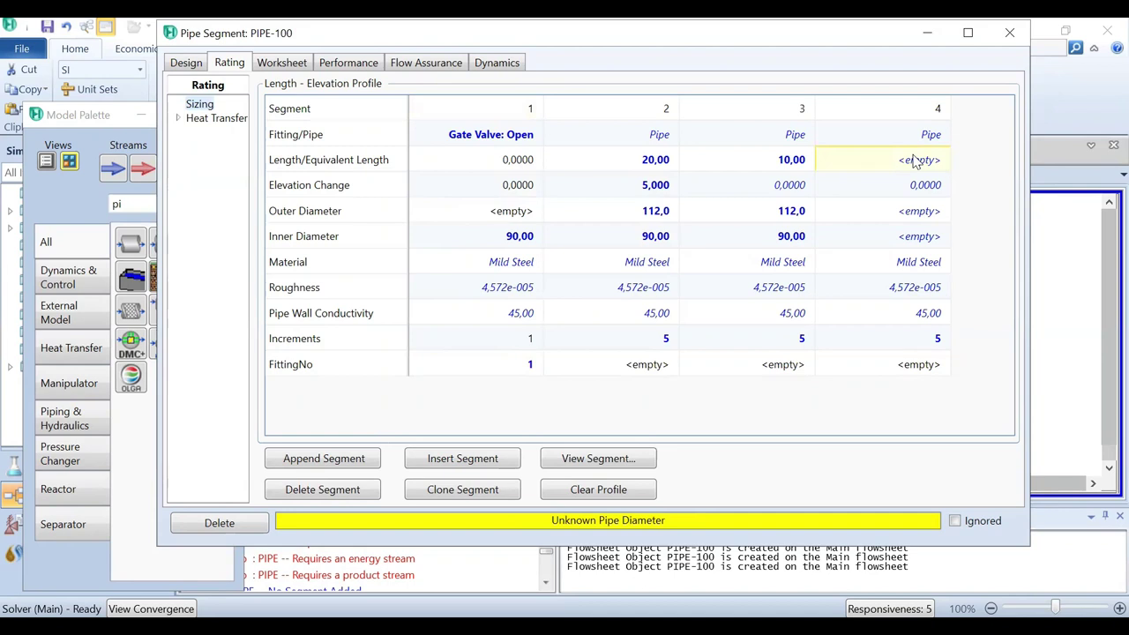
pyautogui.write('30')
pyautogui.click(906, 185)
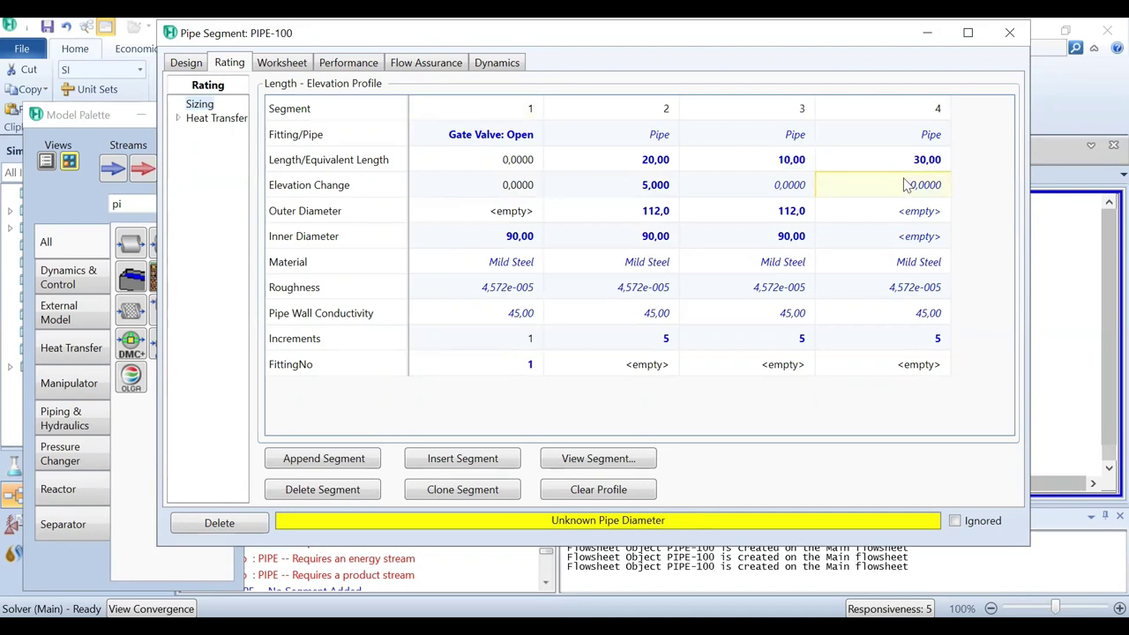
pyautogui.write('15')
pyautogui.press('Return')
# Set segment 4's inner diameter to 90 mm and its outer diameter to 112 mm
pyautogui.click(922, 240)
pyautogui.write('90')
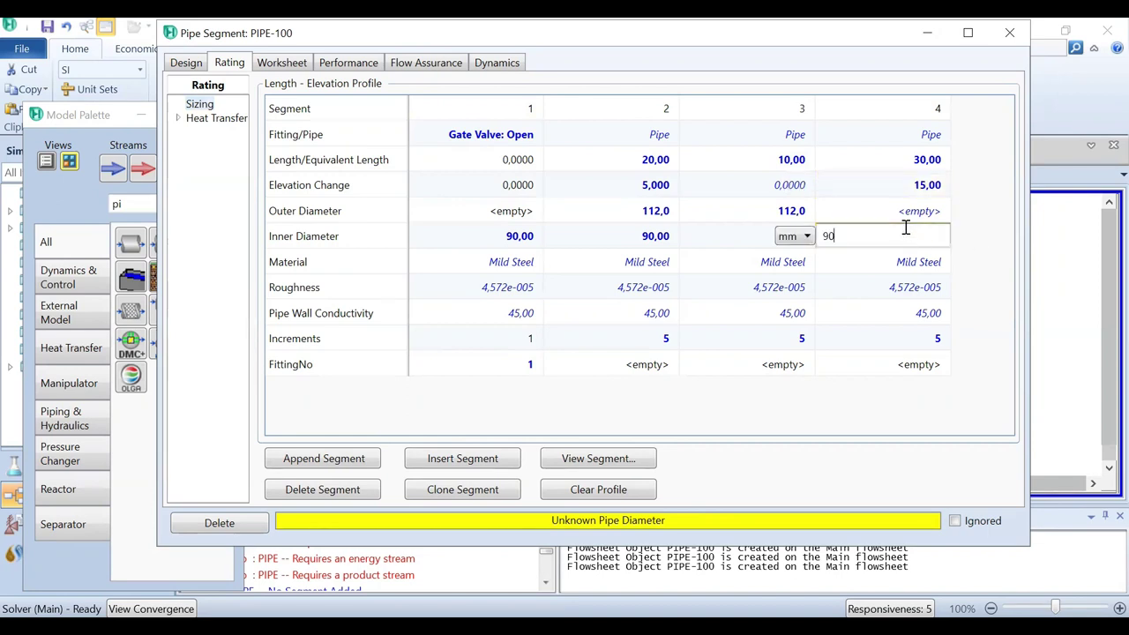
pyautogui.click(898, 216)
pyautogui.write('112')
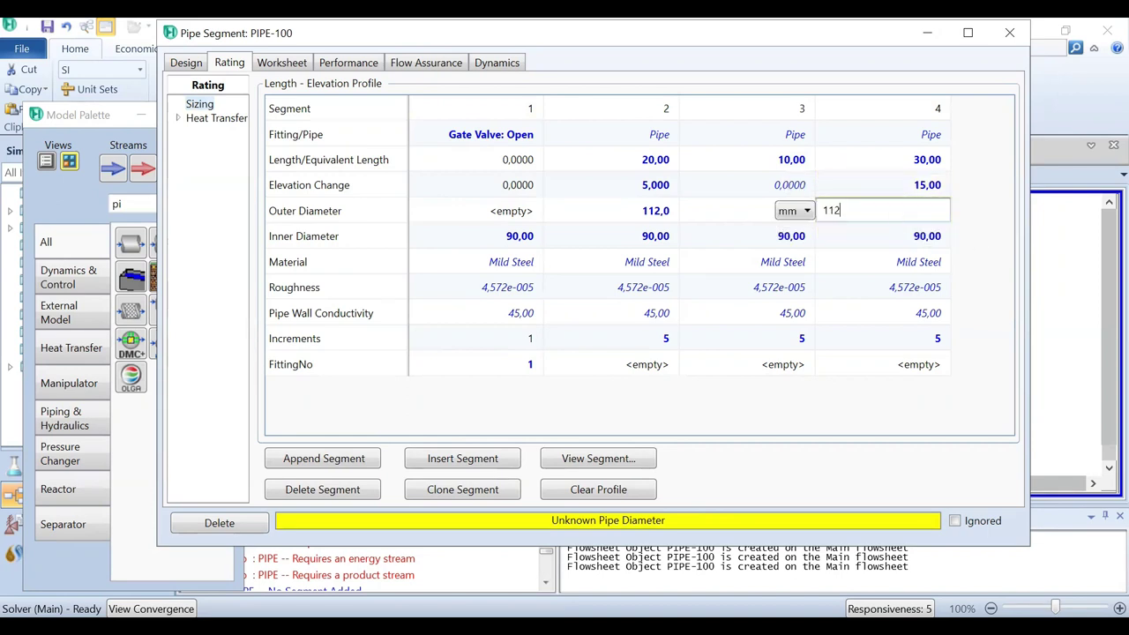
pyautogui.click(977, 224)
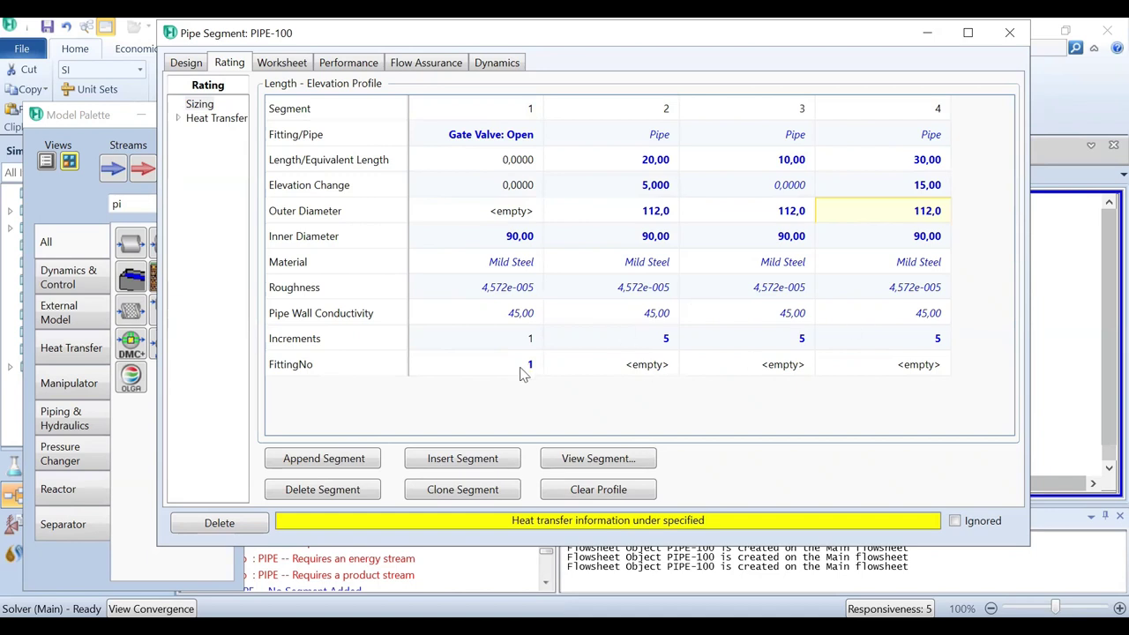
# Append a fifth segment as a Gate Valve: Half fitting with an inner diameter of 90 mm
pyautogui.click(319, 462)
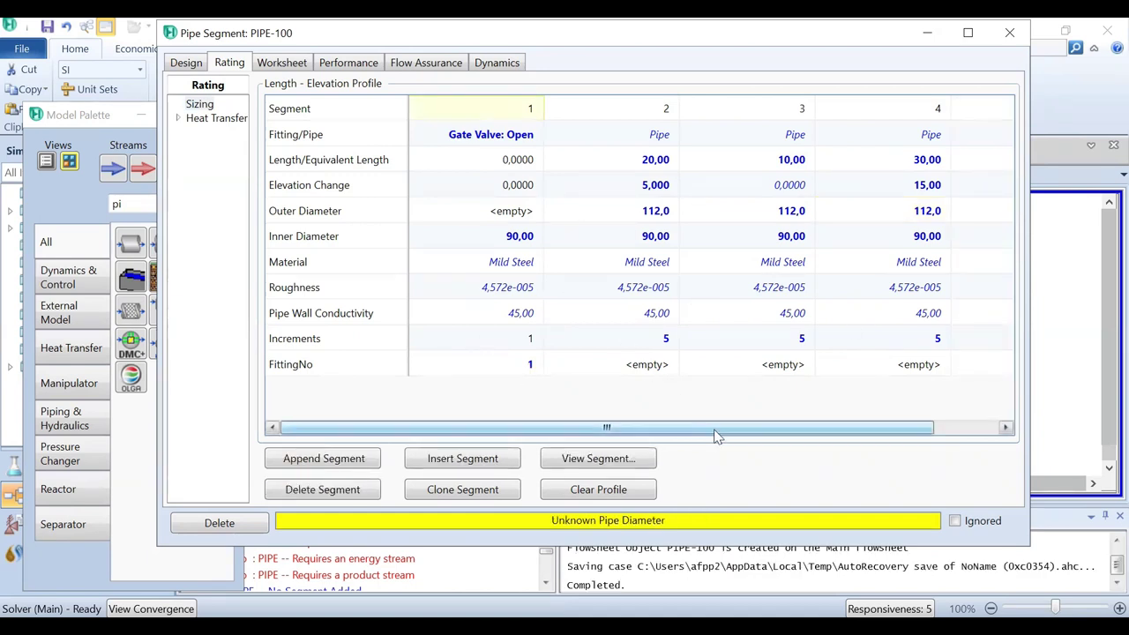
pyautogui.moveTo(695, 427); pyautogui.dragTo(760, 427)
pyautogui.click(925, 136)
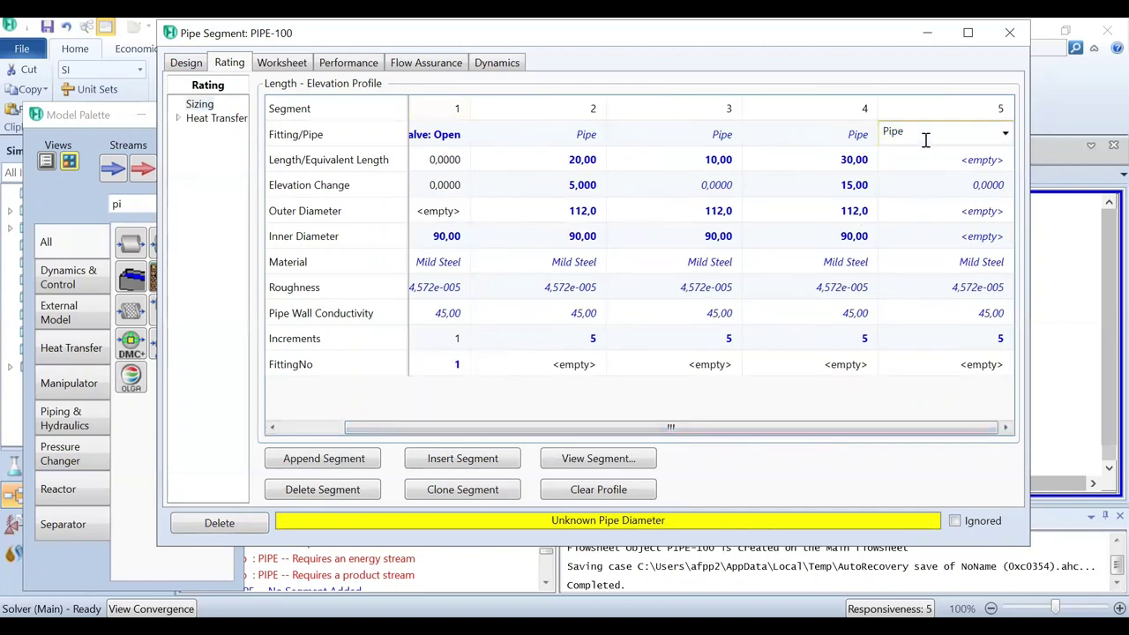
pyautogui.click(1005, 133)
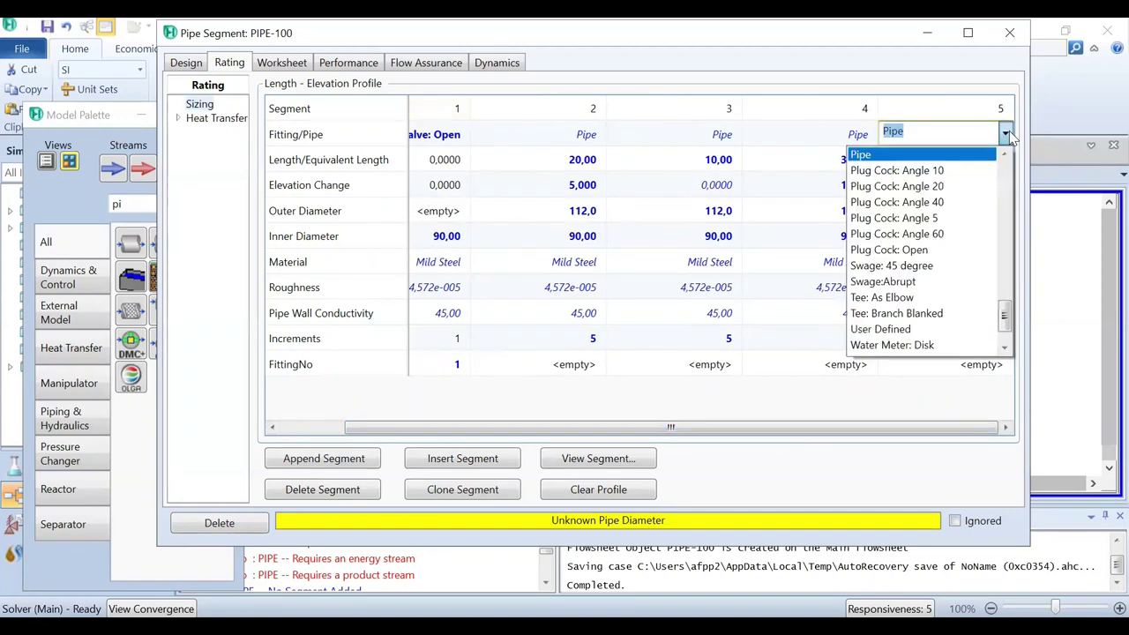
pyautogui.click(1004, 156)
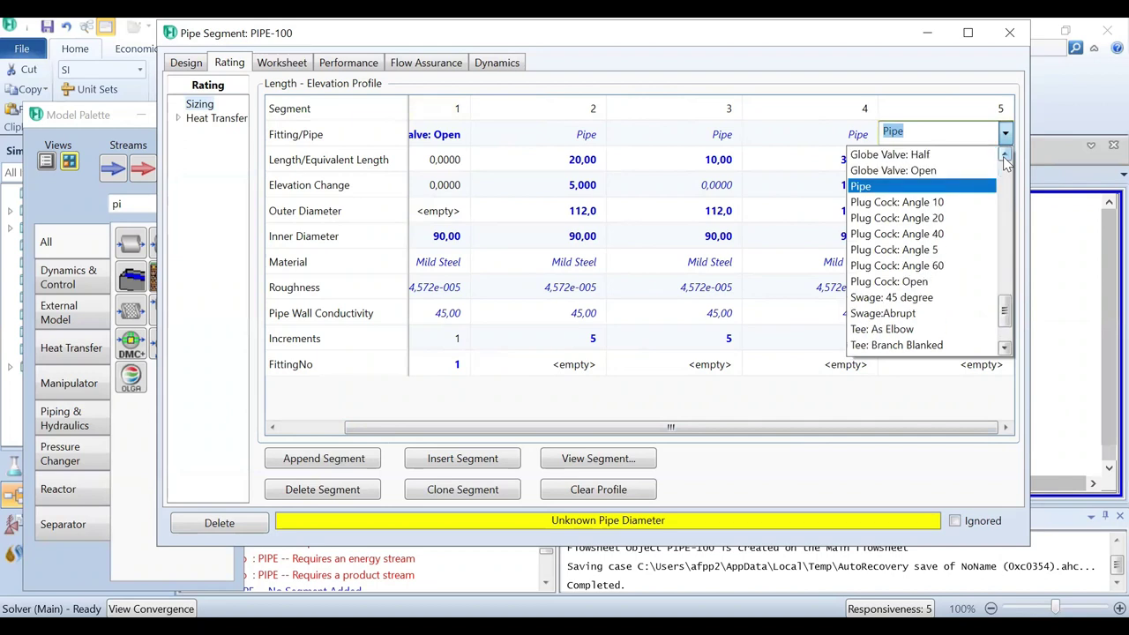
pyautogui.click(1004, 157)
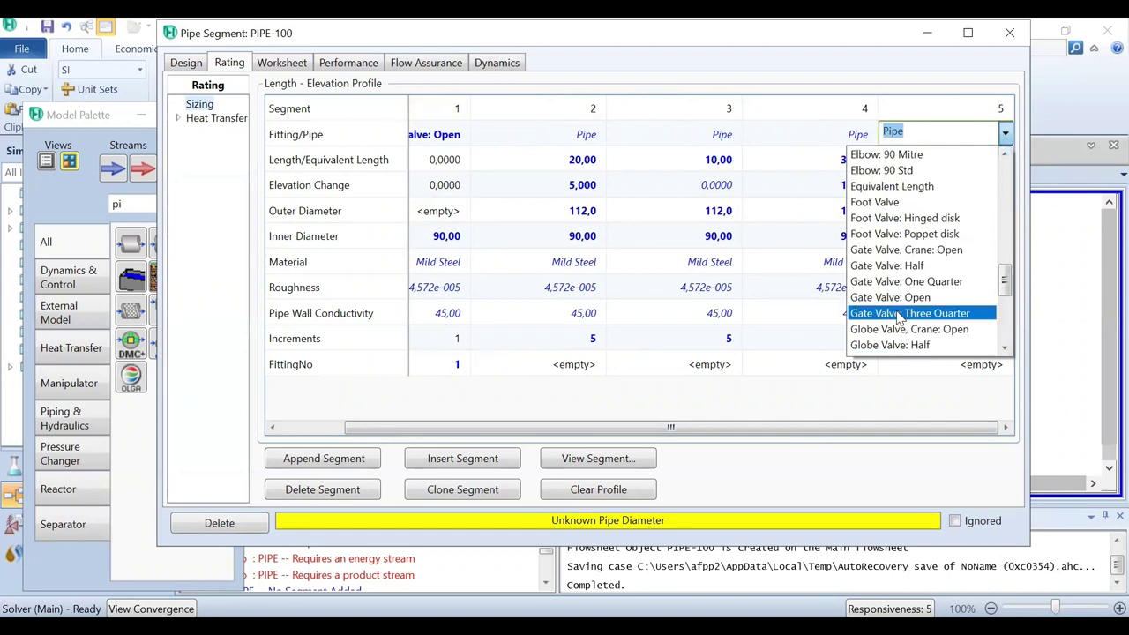
pyautogui.click(887, 265)
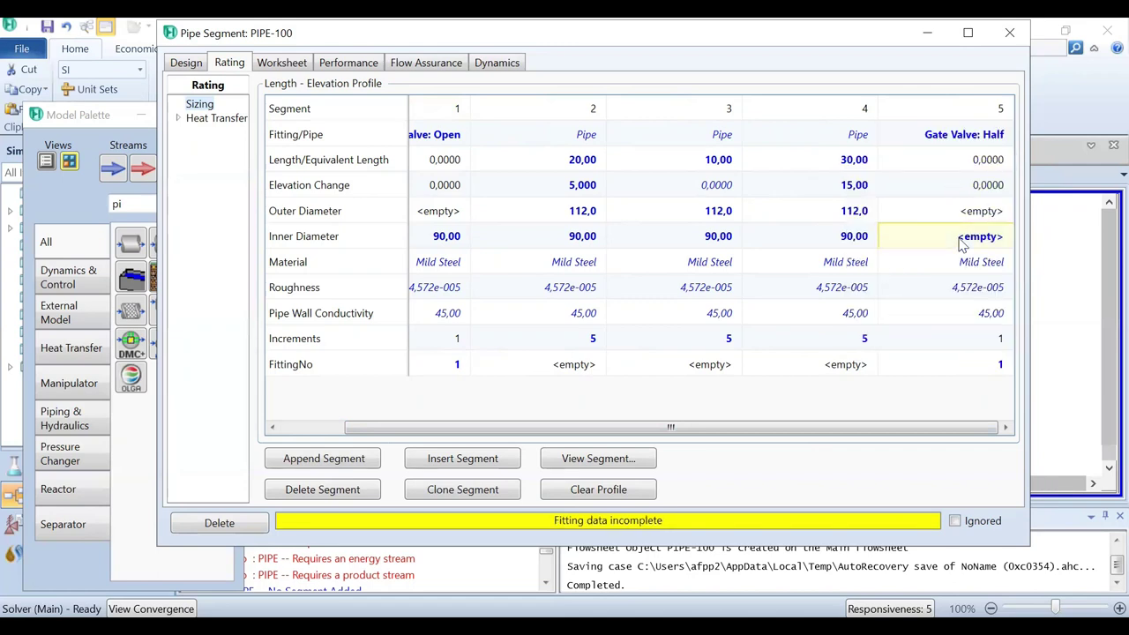
pyautogui.write('90')
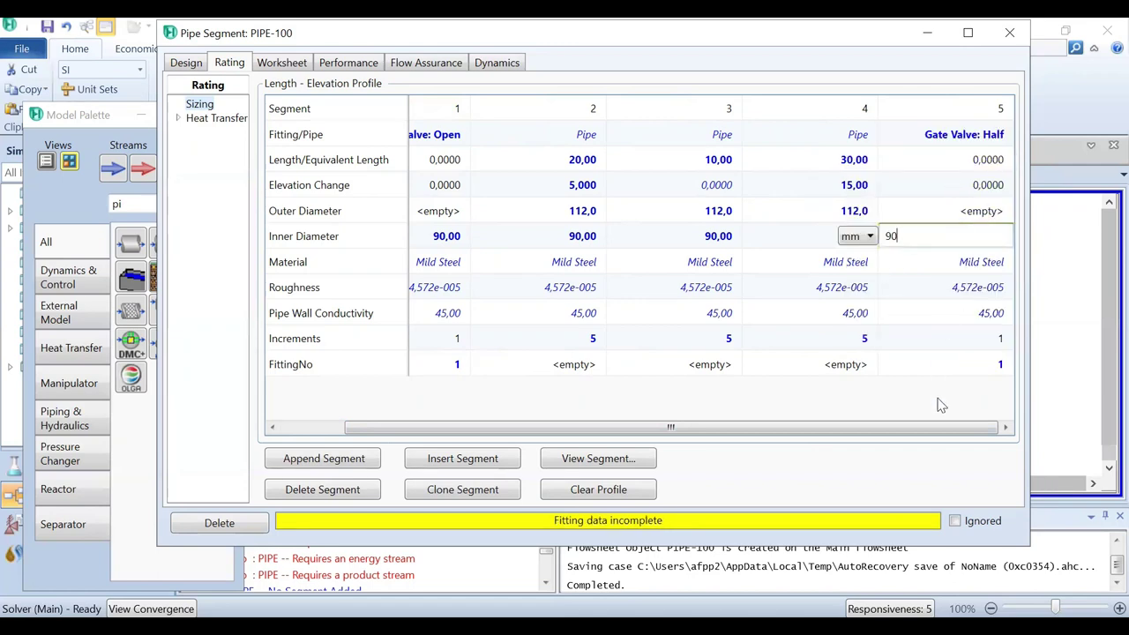
pyautogui.press('Return')
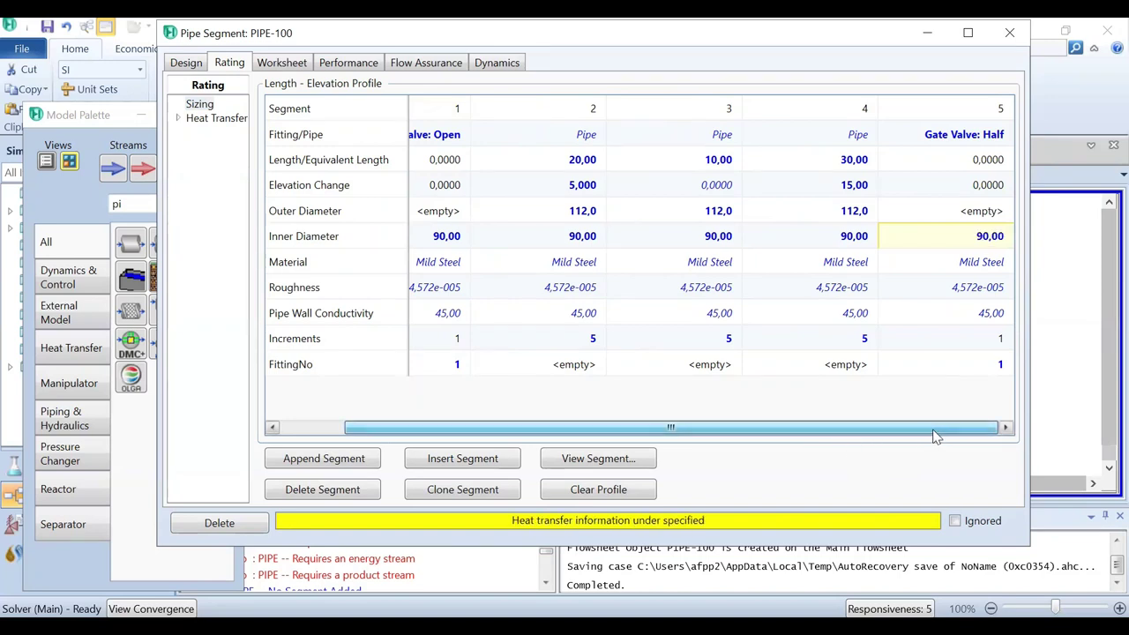
# Append a sixth pipe segment with a length of 15 m and an elevation change of -8 m
pyautogui.click(344, 466)
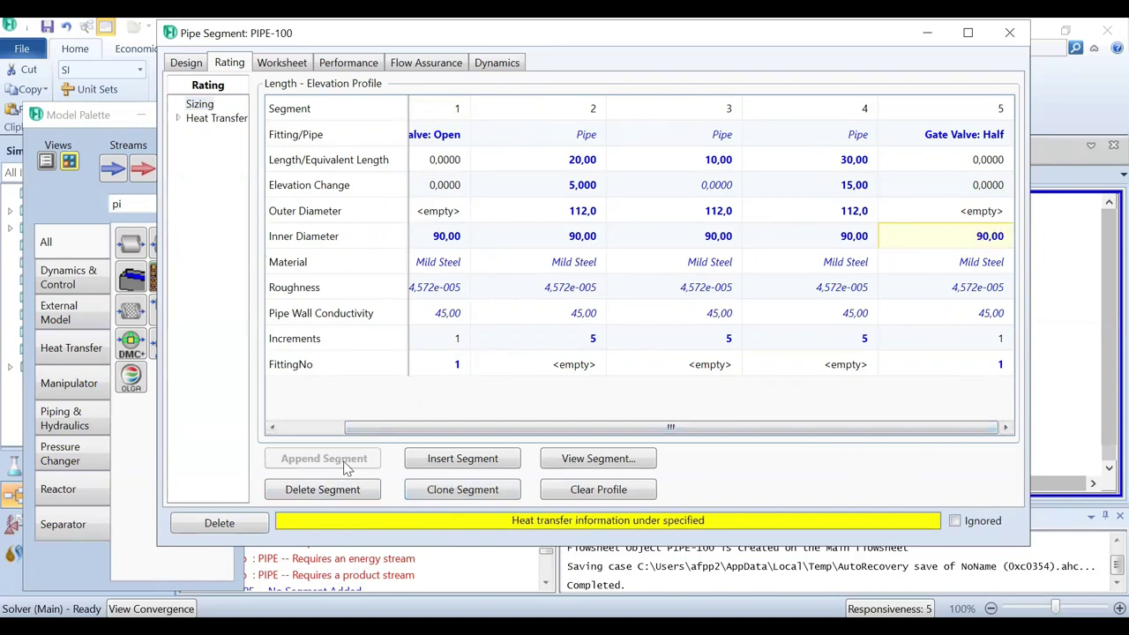
pyautogui.moveTo(628, 429); pyautogui.dragTo(837, 425)
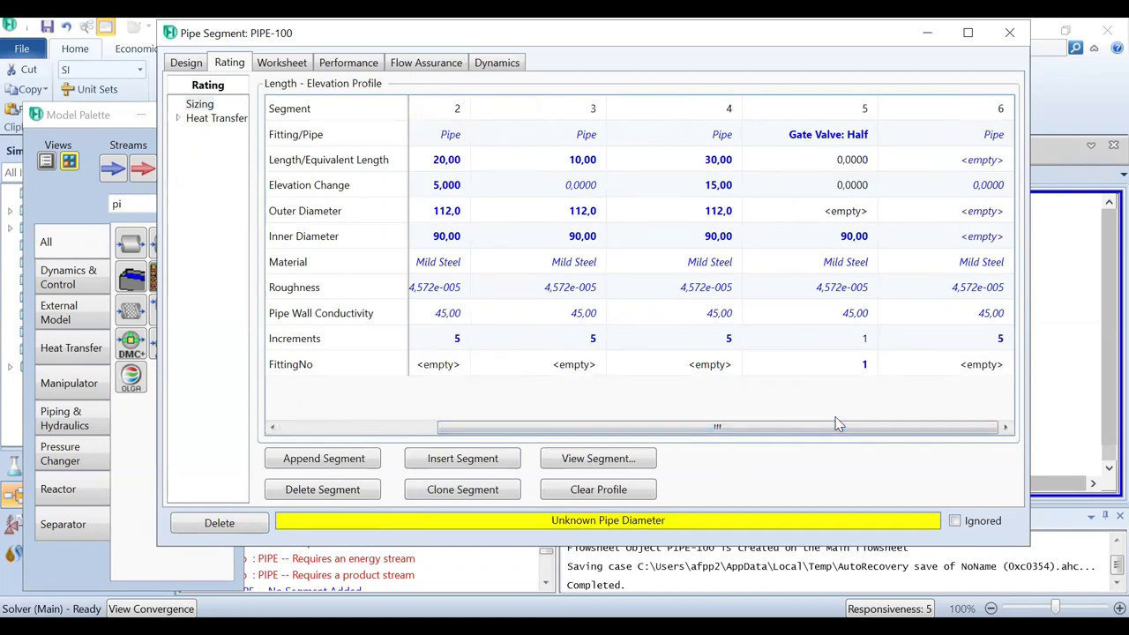
pyautogui.click(991, 168)
pyautogui.write('15')
pyautogui.click(991, 192)
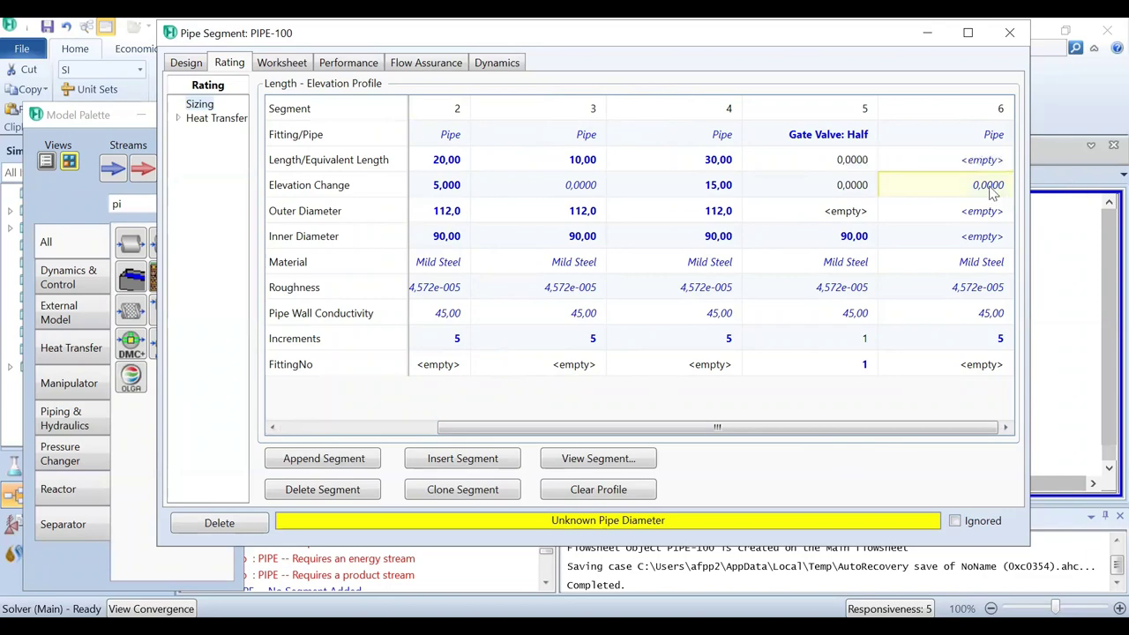
pyautogui.click(992, 187)
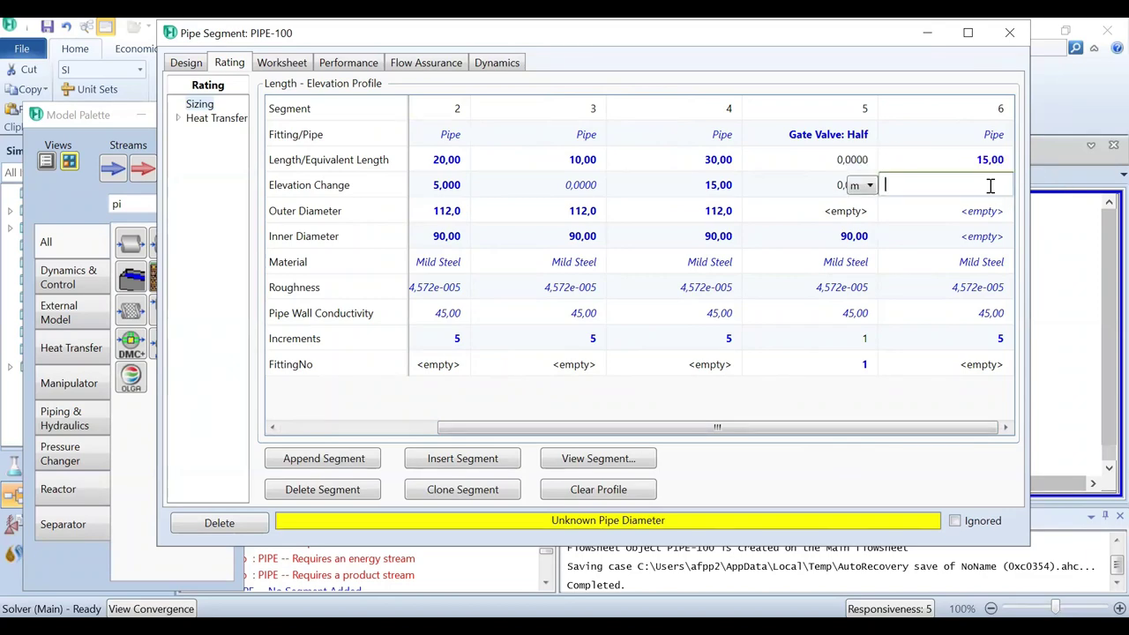
pyautogui.write('6')
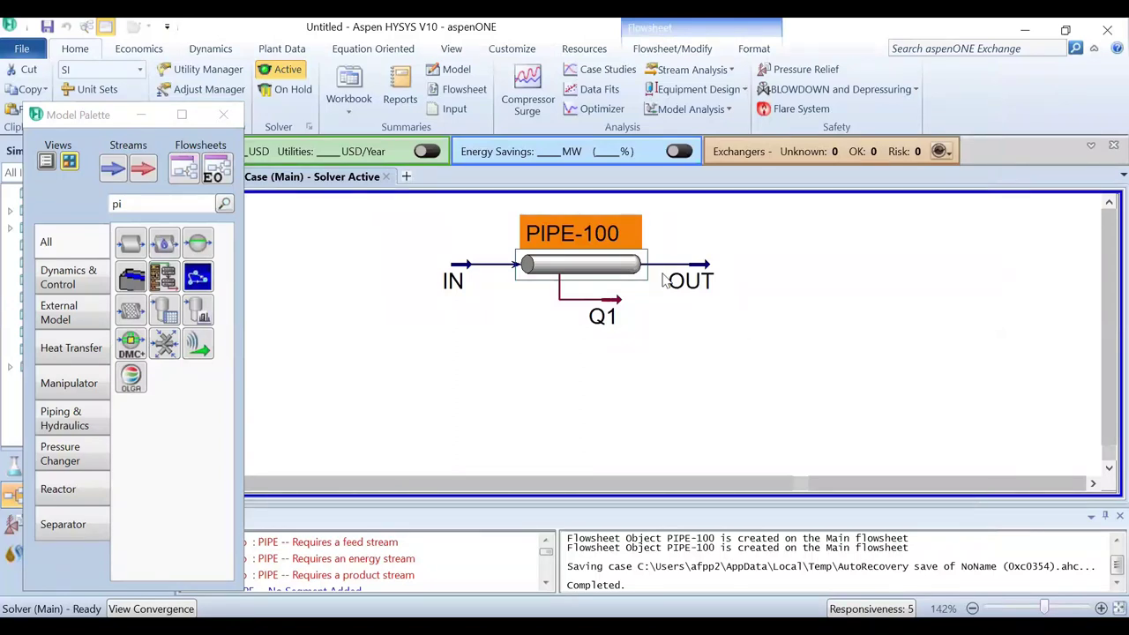
# Reopen PIPE-100 and examine its tabulated performance profile, including pressure, temperature and flow regime along the length
pyautogui.doubleClick(591, 269)
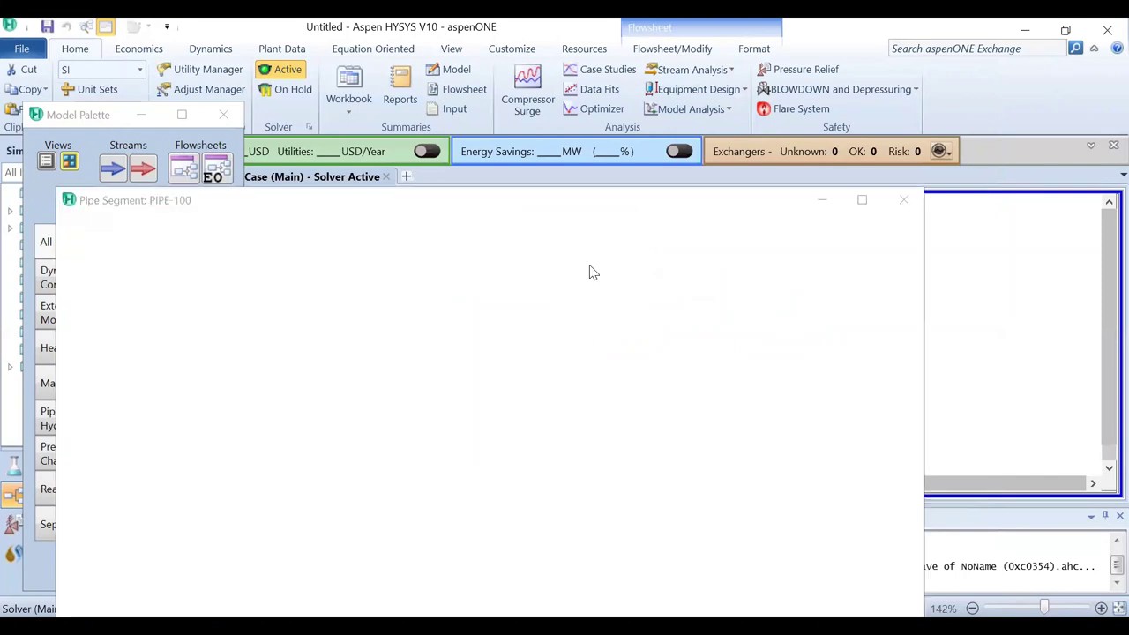
pyautogui.moveTo(507, 204); pyautogui.dragTo(574, 74)
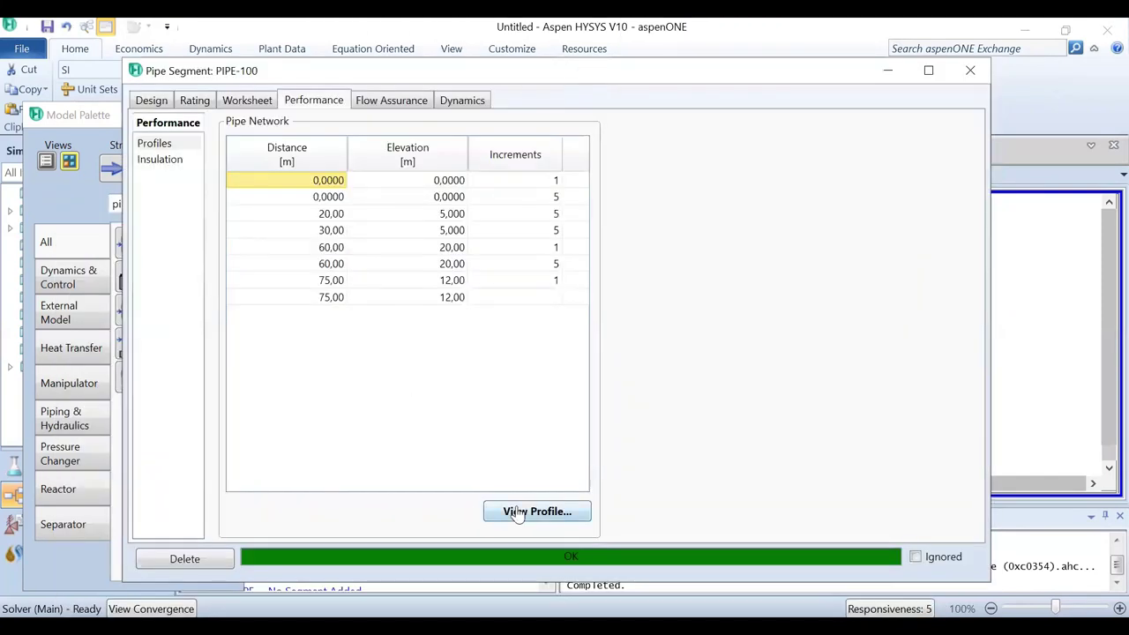
pyautogui.click(518, 512)
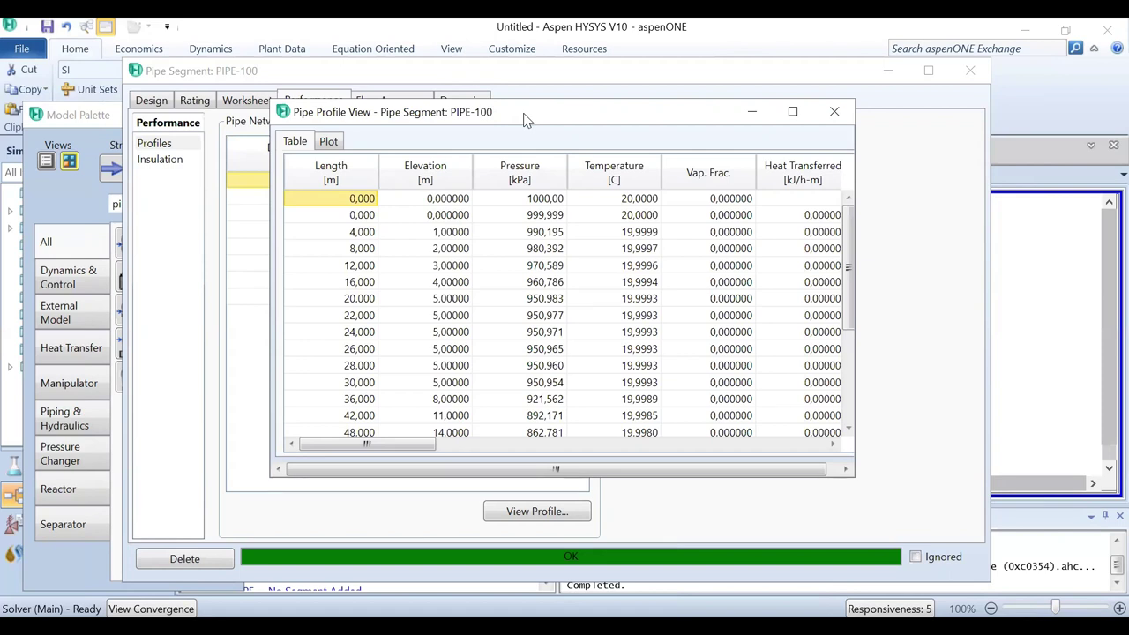
pyautogui.moveTo(385, 445); pyautogui.dragTo(437, 438)
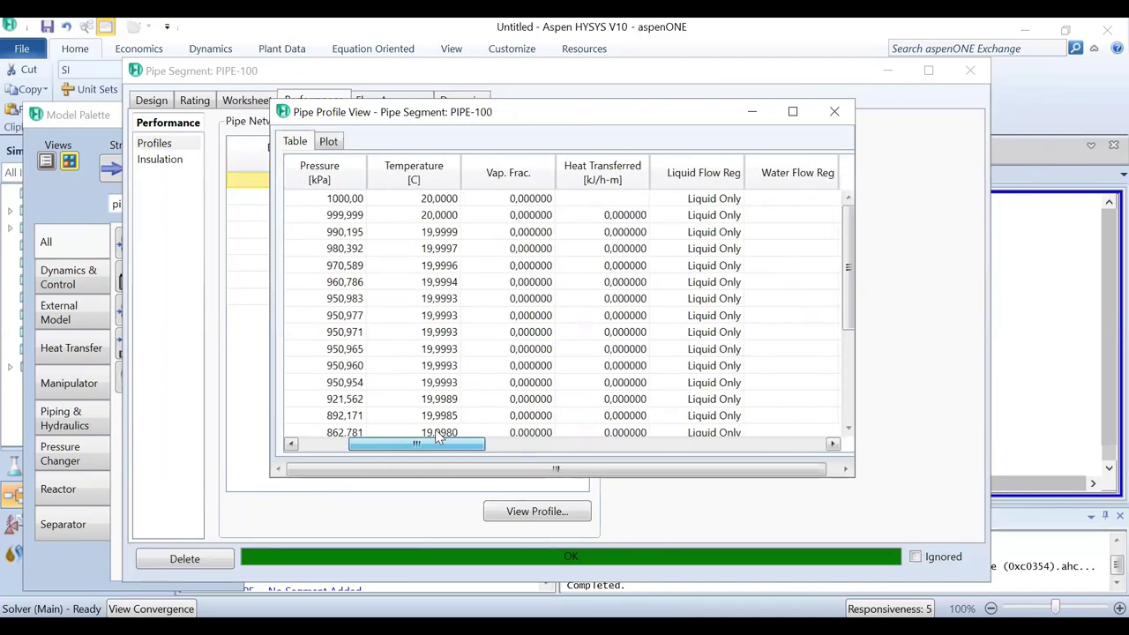
pyautogui.moveTo(438, 438); pyautogui.dragTo(330, 422)
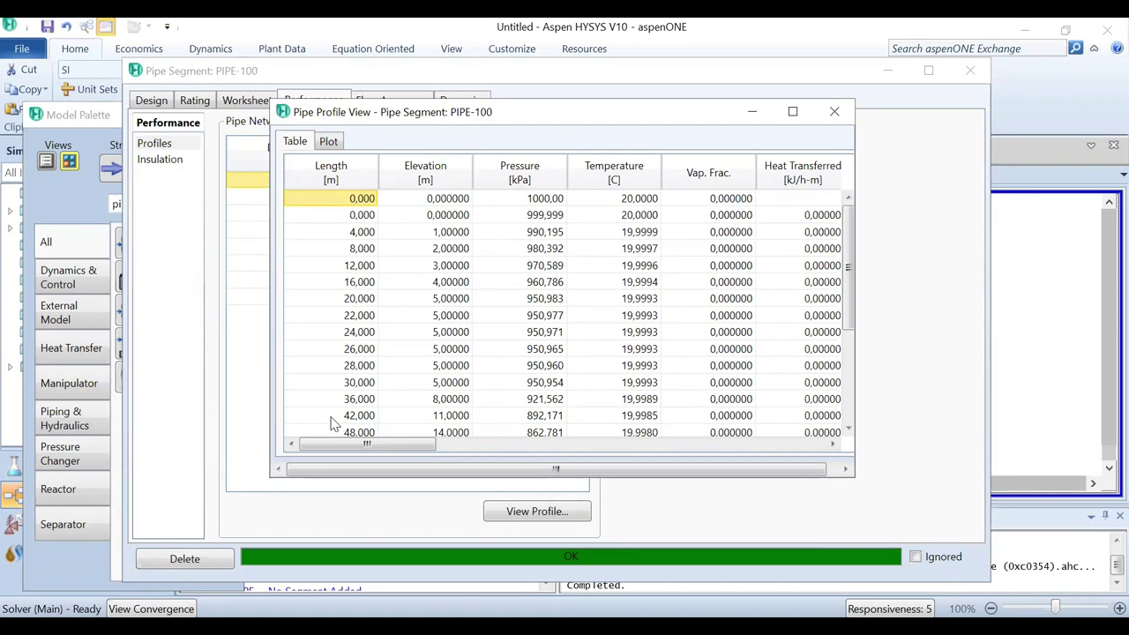
# Examine the PIPE-100 profile plots for elevation, temperature and pressure
pyautogui.click(340, 143)
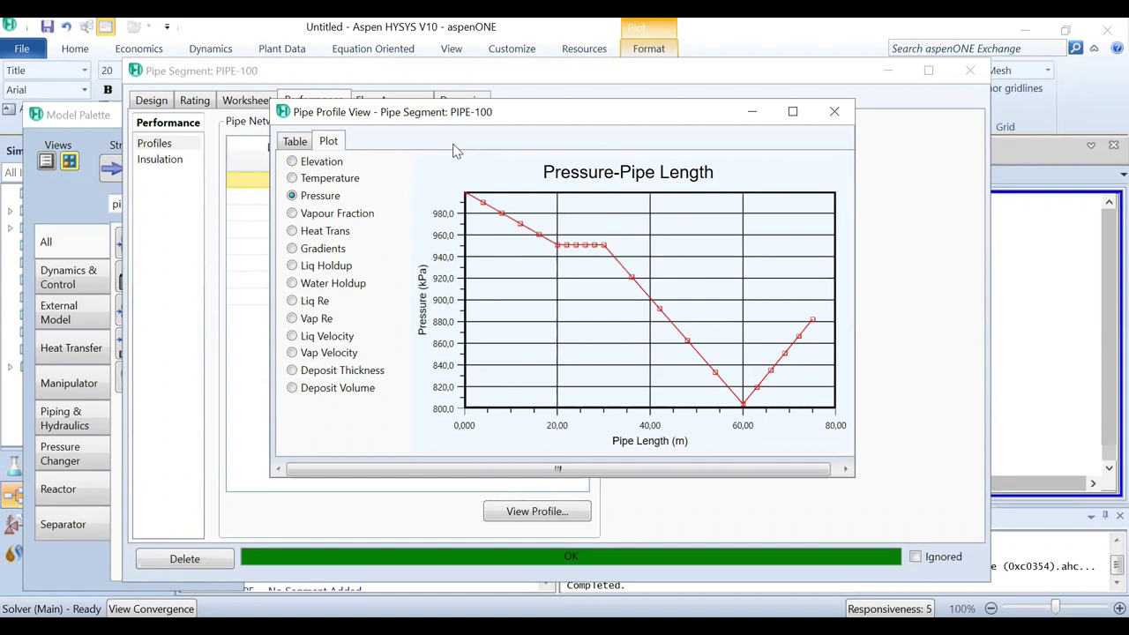
pyautogui.click(339, 162)
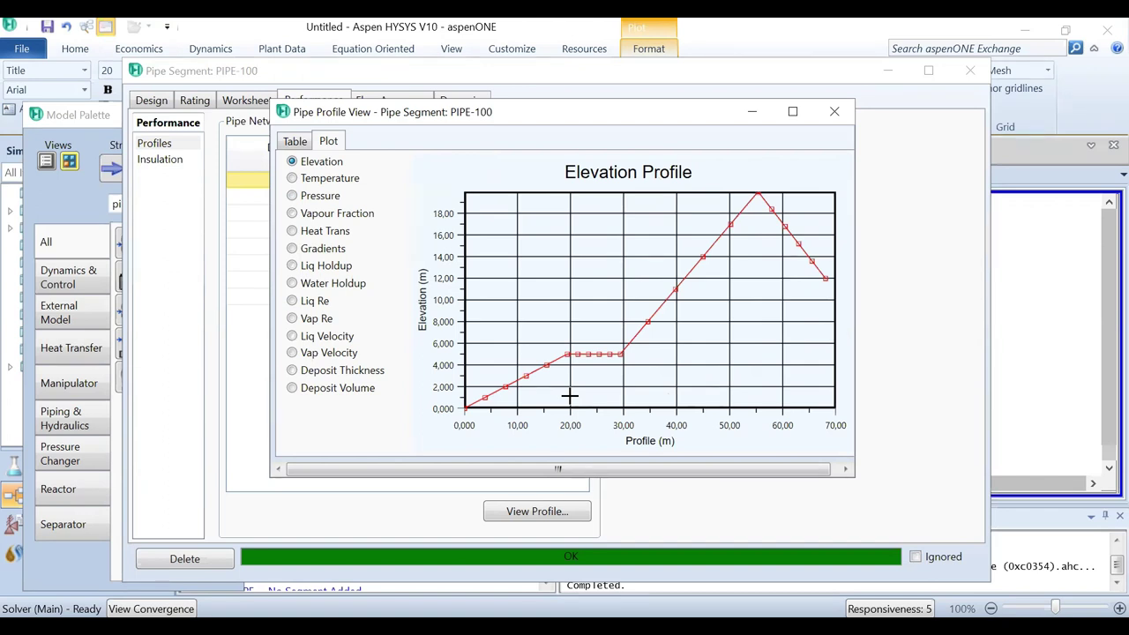
pyautogui.press('Down')
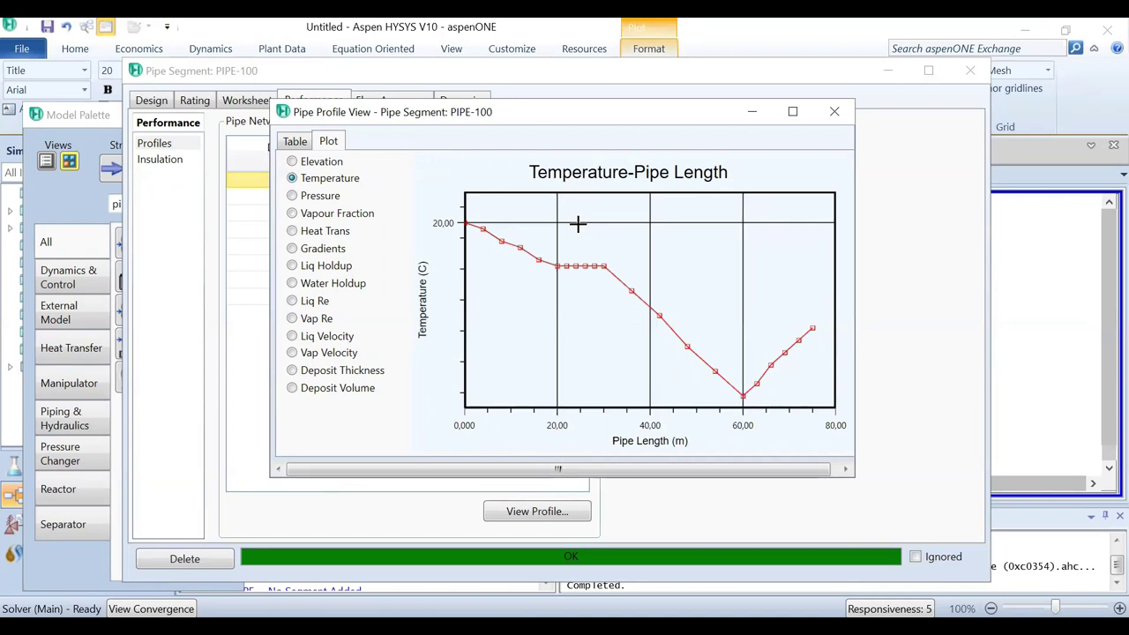
pyautogui.moveTo(751, 324)
pyautogui.moveTo(812, 330)
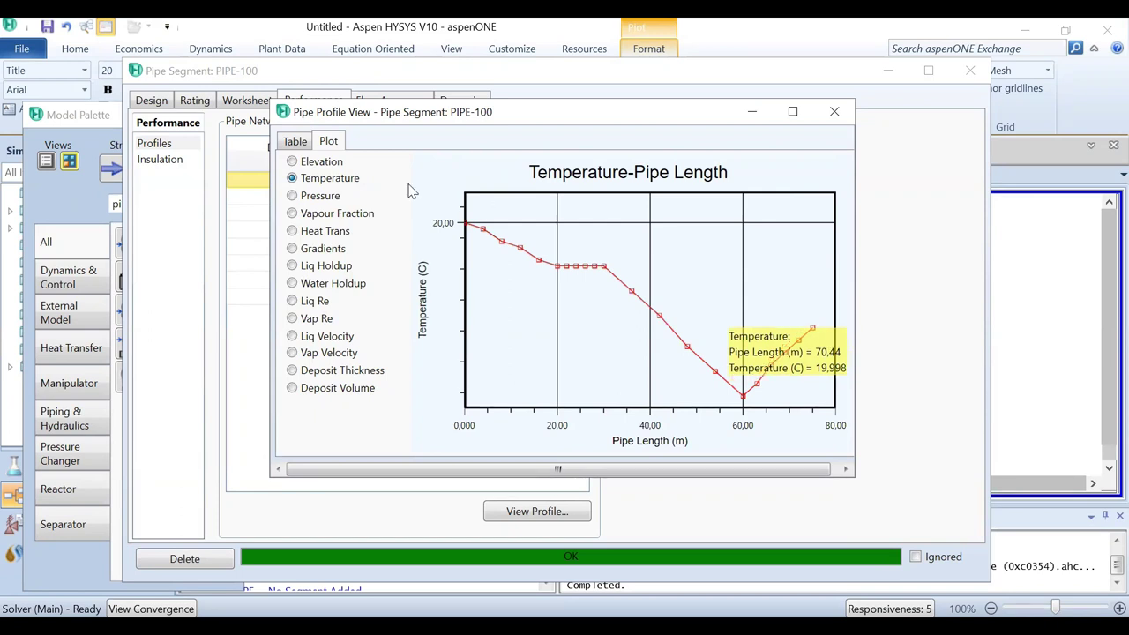
pyautogui.click(292, 195)
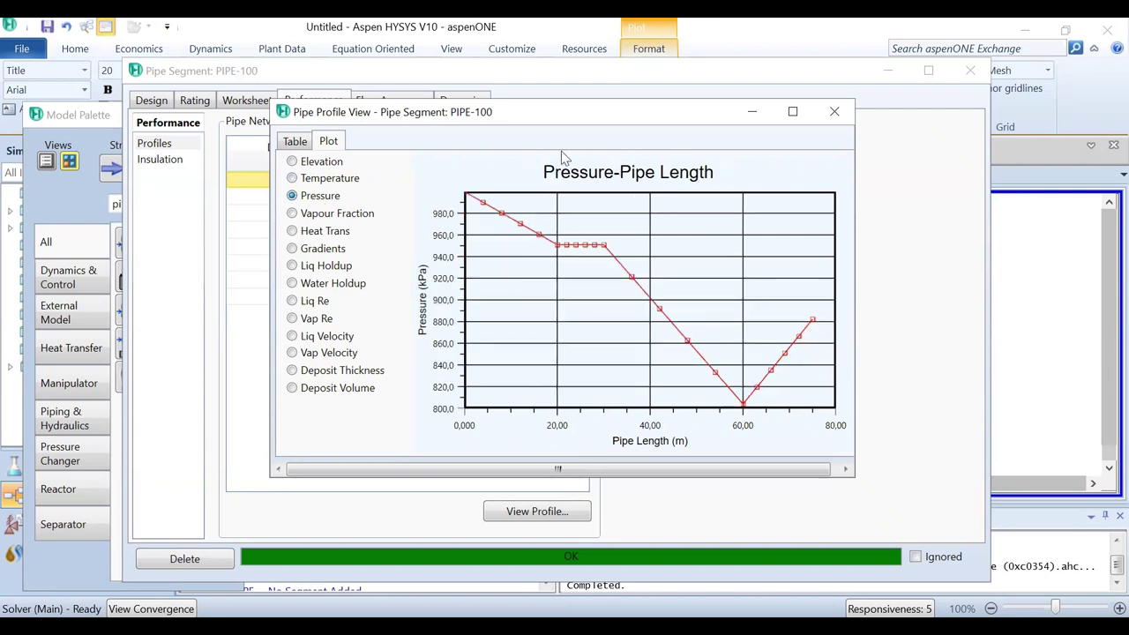